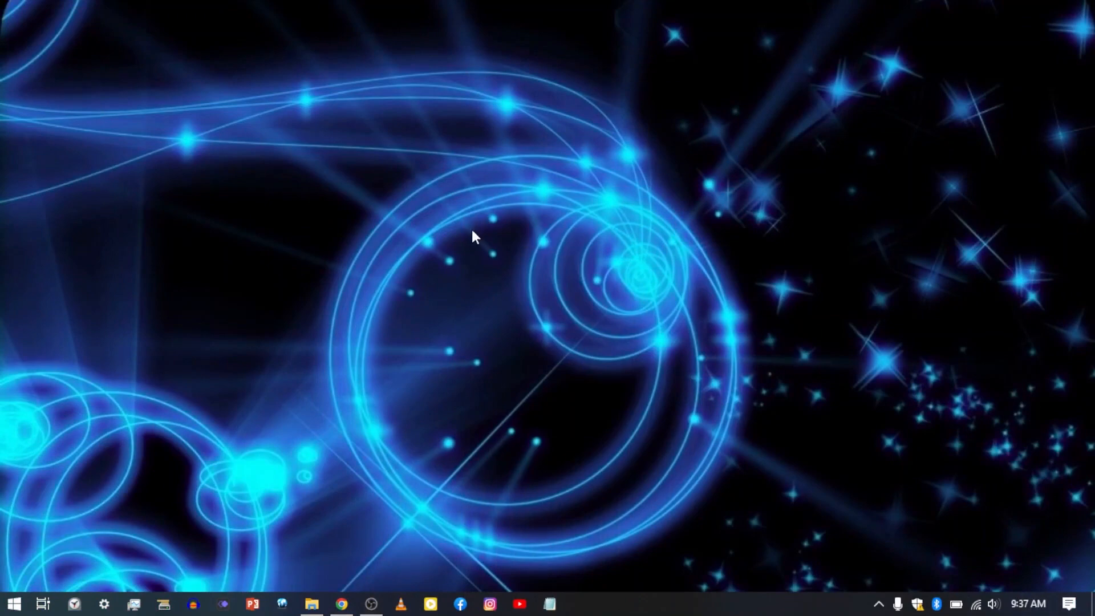
- Switch to Chrome, go to YouTube Studio for the signed-in channel and open the upload defaults in its settings
click(341, 602)
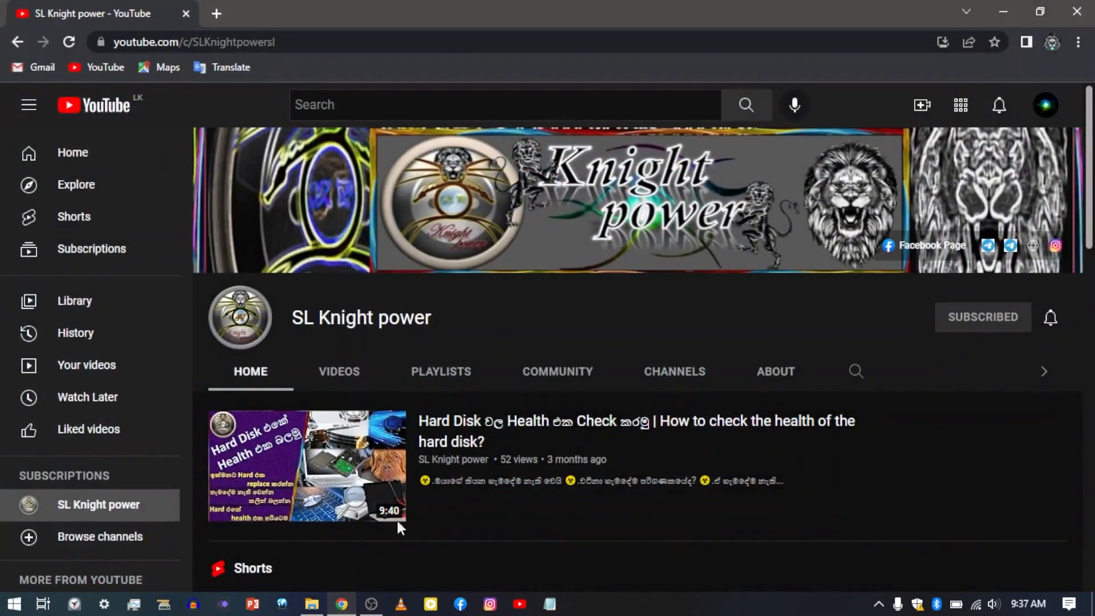
click(1049, 113)
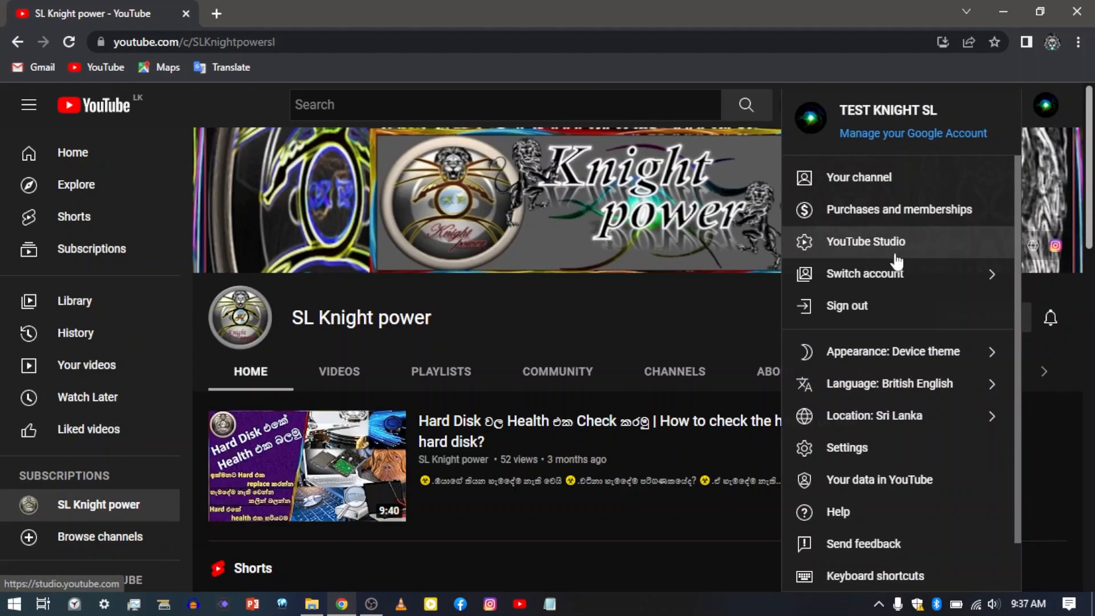
click(877, 248)
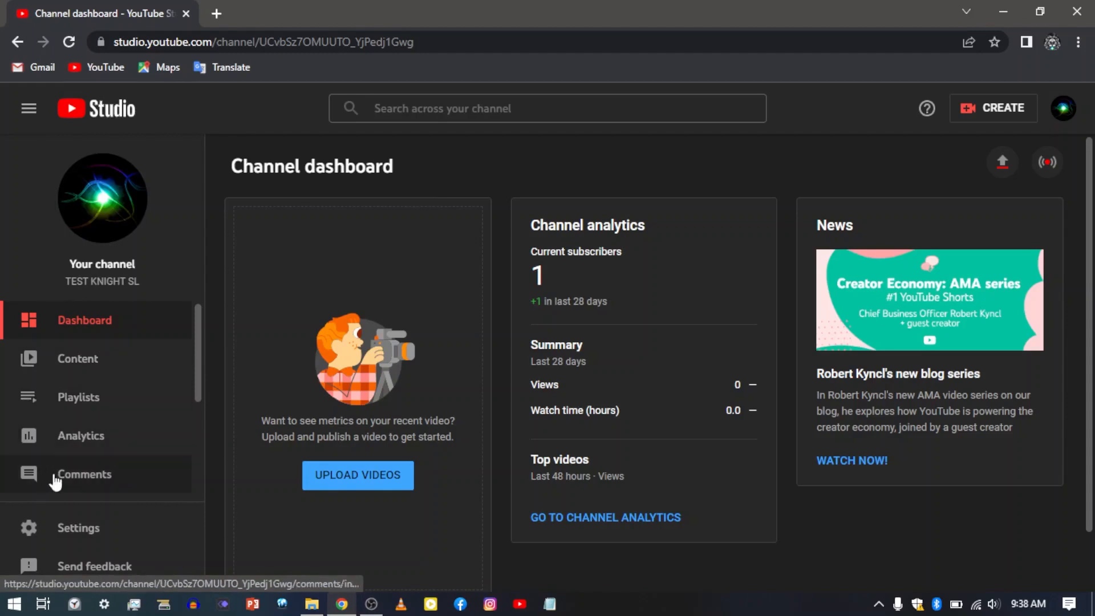
scroll(94, 453, down, 3)
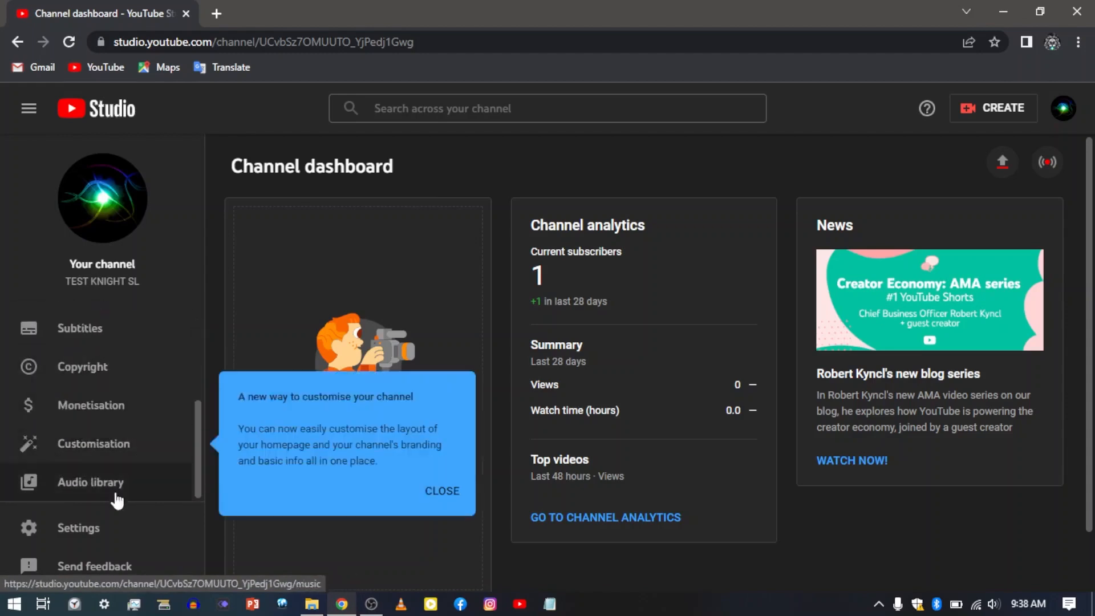
click(93, 537)
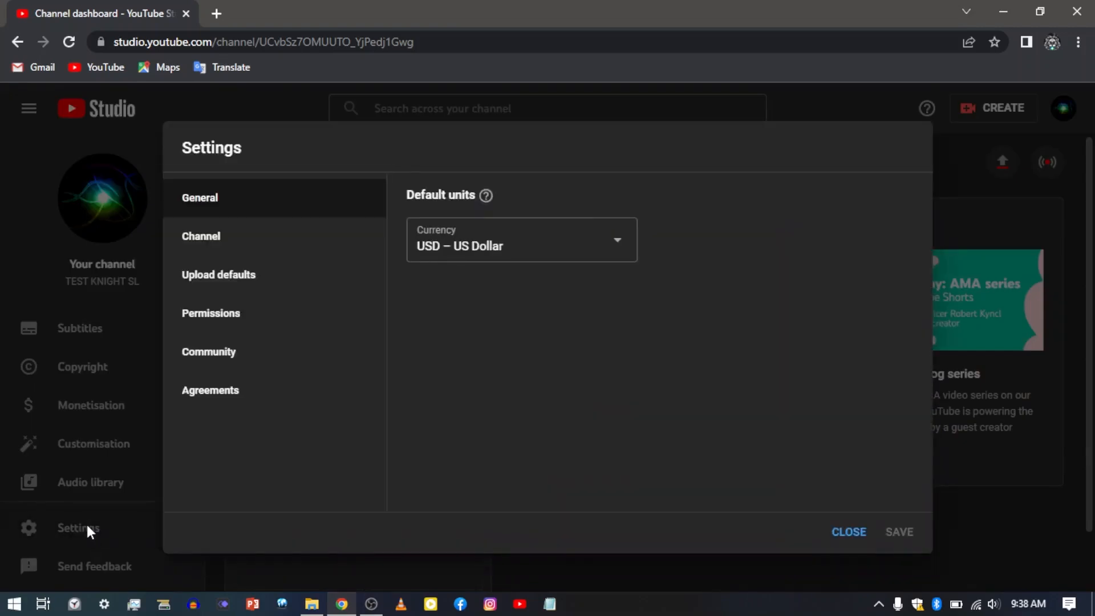
click(234, 284)
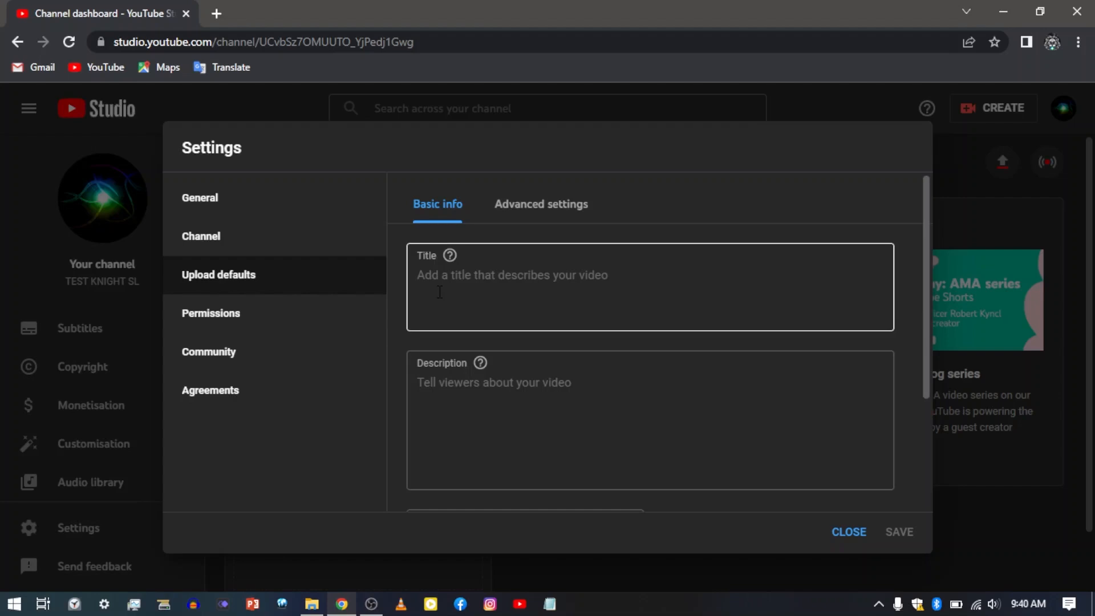
- Enter "sl knight" as the default video title in the basic info
click(440, 292)
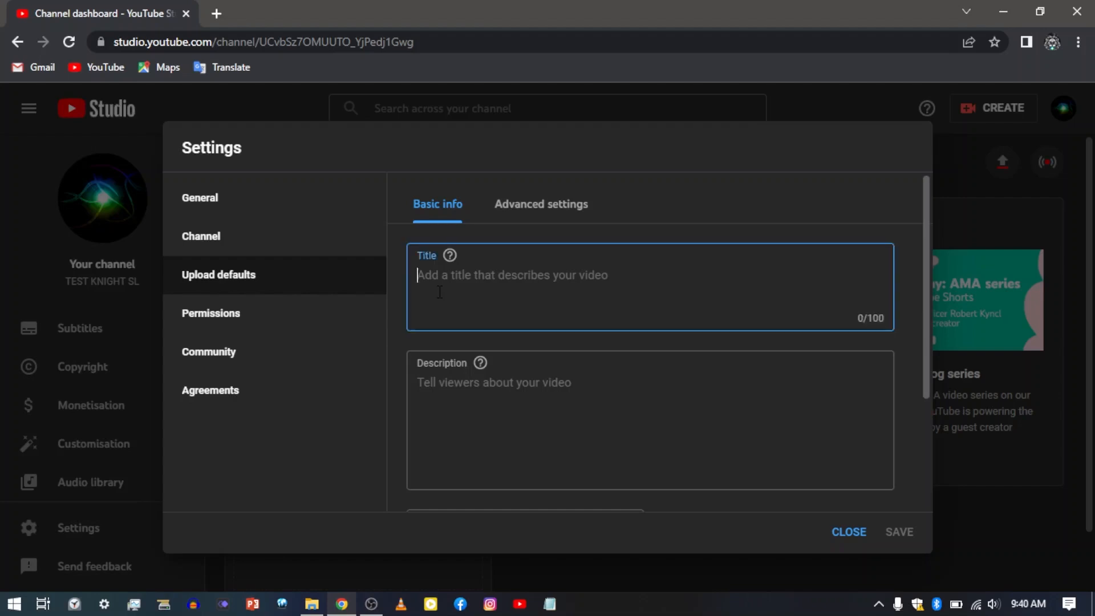
text(sl )
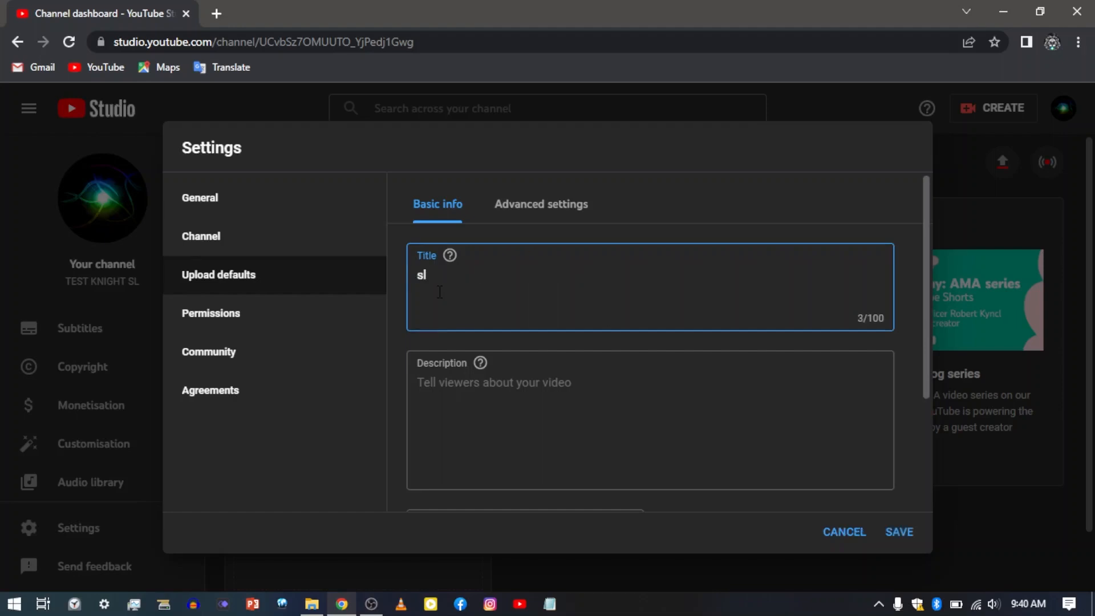
text(knight)
scroll(467, 387, down, 2)
scroll(466, 387, down, 1)
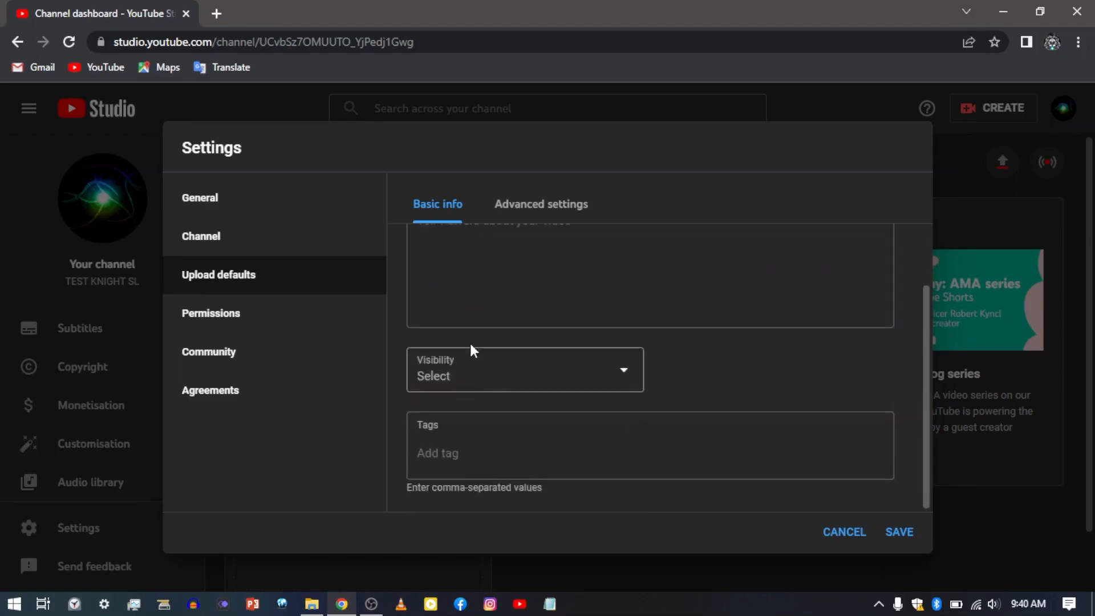
scroll(472, 350, up, 3)
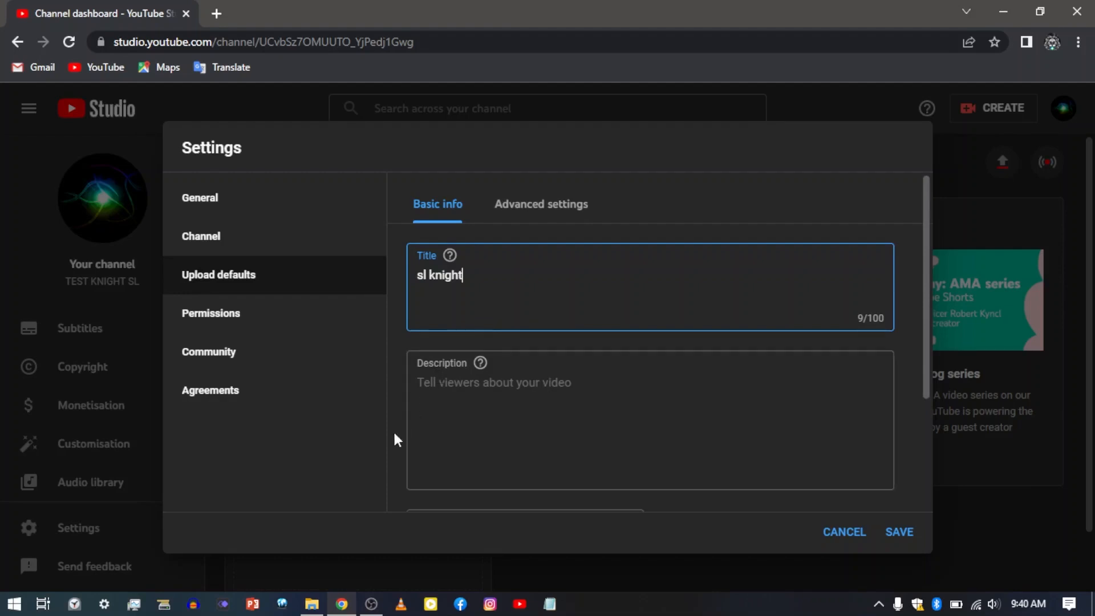
- Open the dwd text file from the Downloads folder in a maximized Notepad window and review its playlist links, contacts and hashtags
click(313, 606)
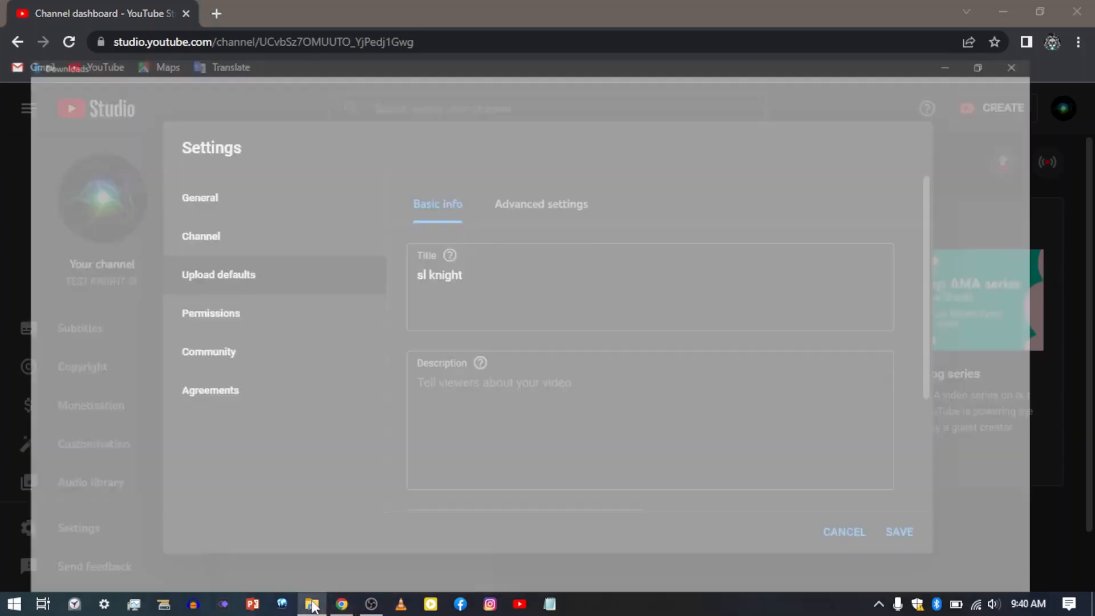
double_click(192, 226)
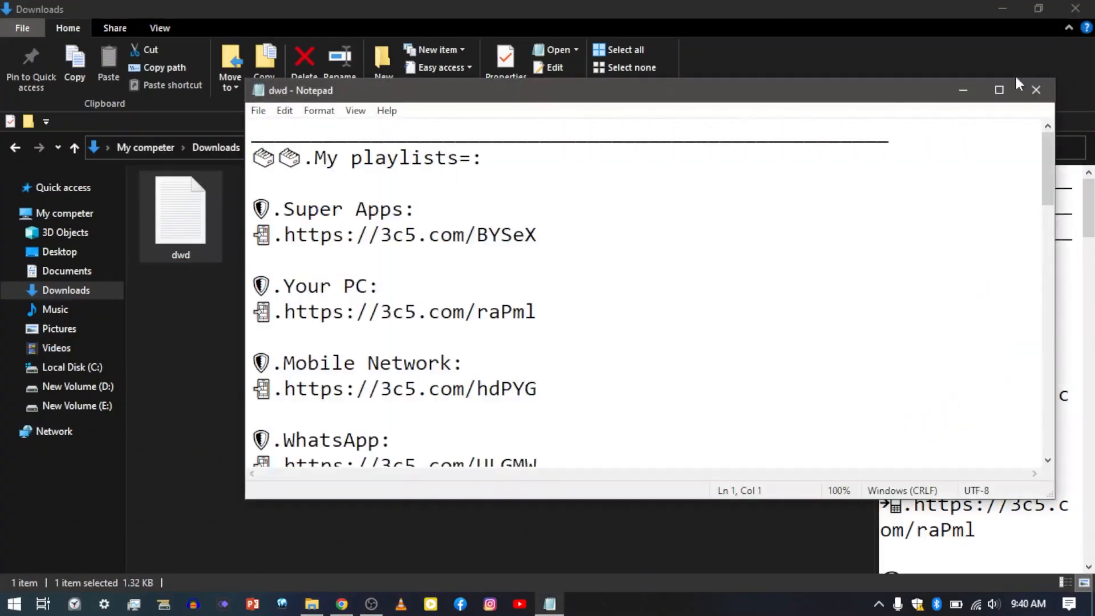
click(1000, 89)
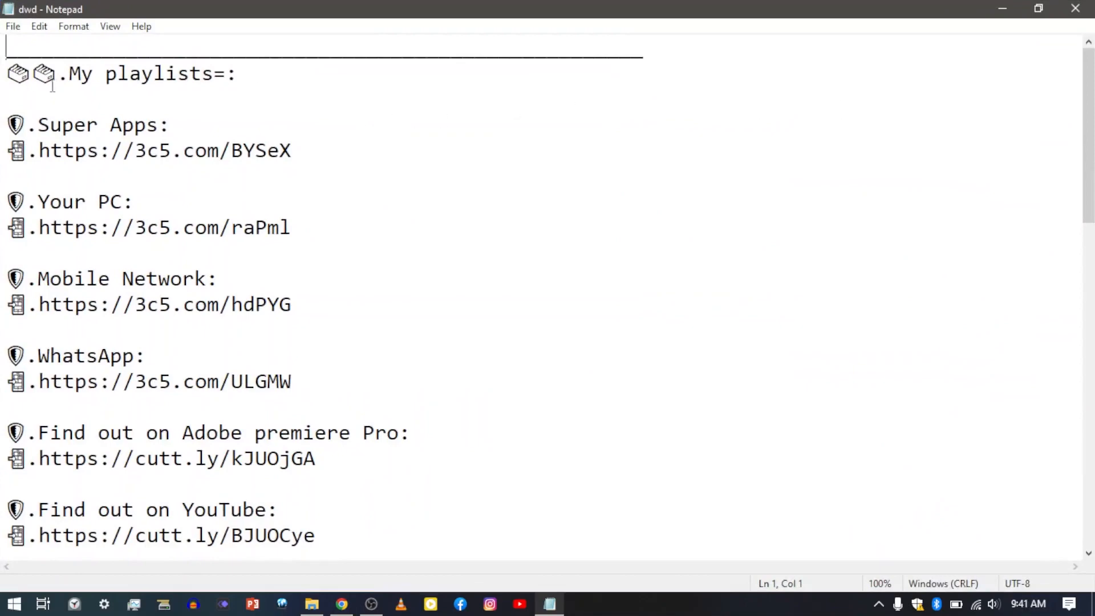
scroll(116, 268, down, 6)
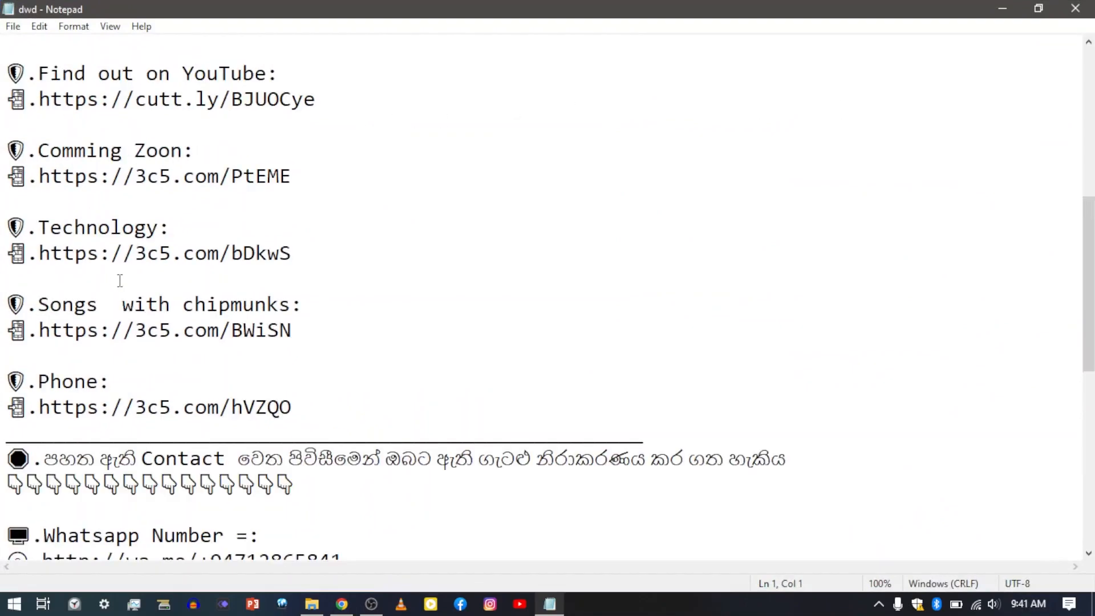
scroll(120, 279, down, 5)
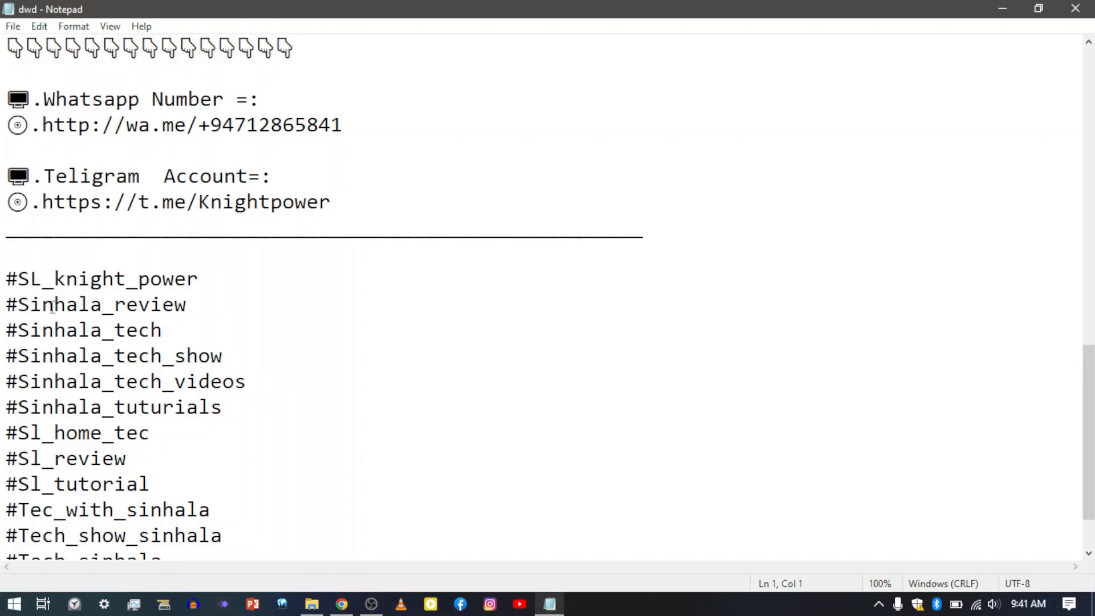
scroll(72, 358, down, 1)
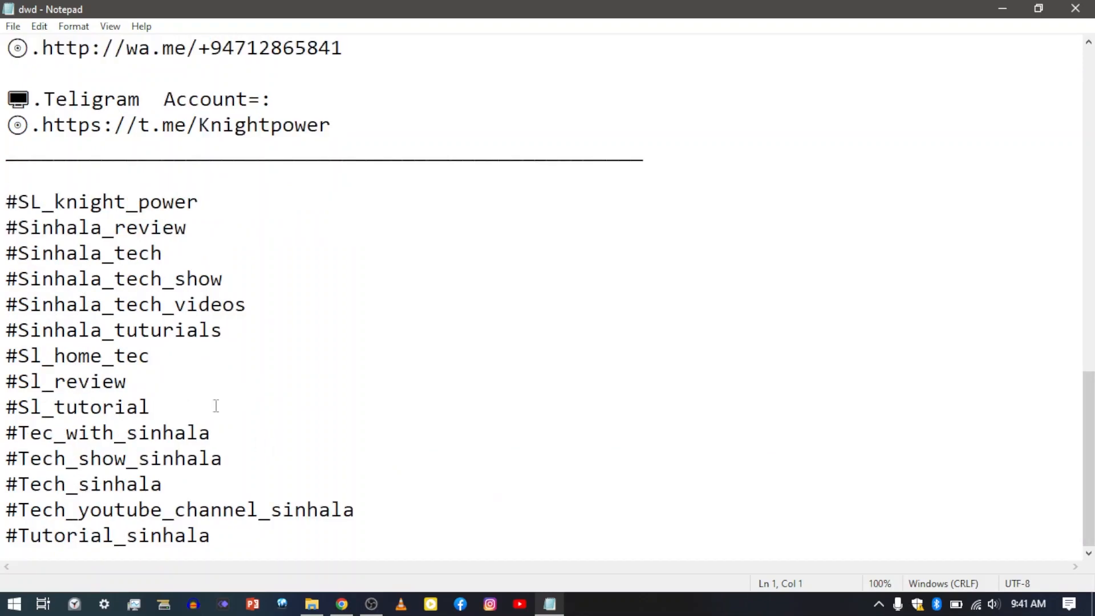
- Copy the entire text of the dwd file and paste it into the default video description in YouTube Studio
key(ctrl+a)
scroll(287, 346, up, 12)
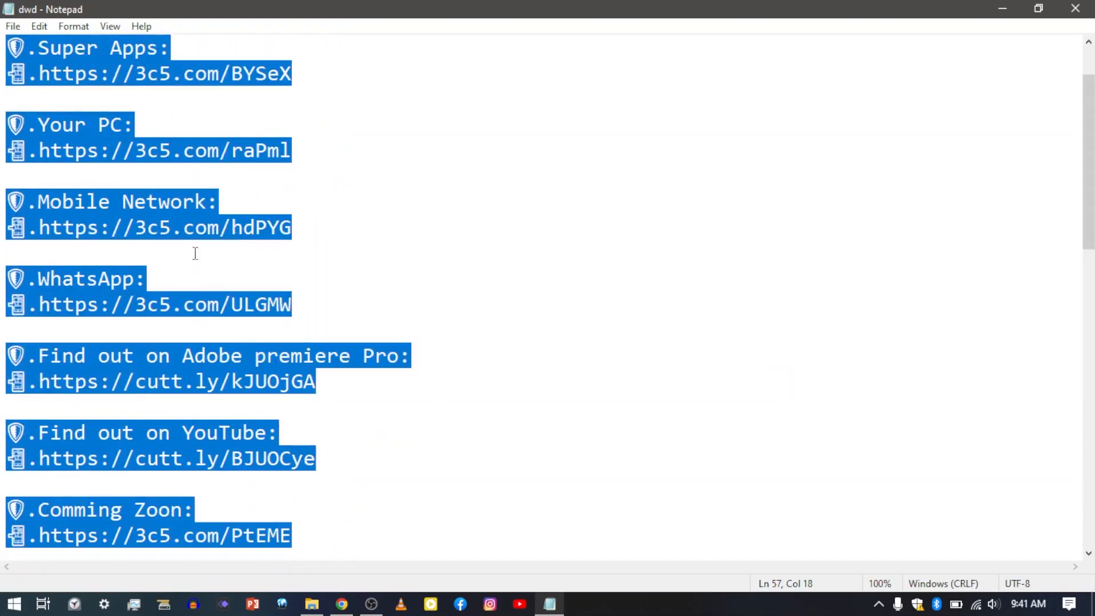
click(196, 252)
scroll(195, 253, up, 1)
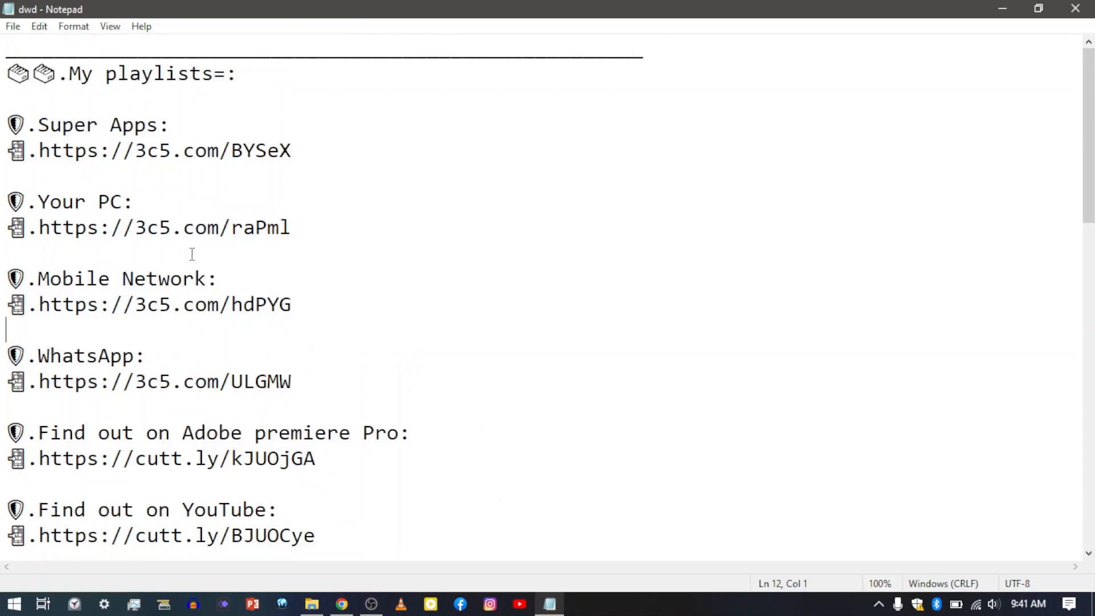
key(ctrl+a)
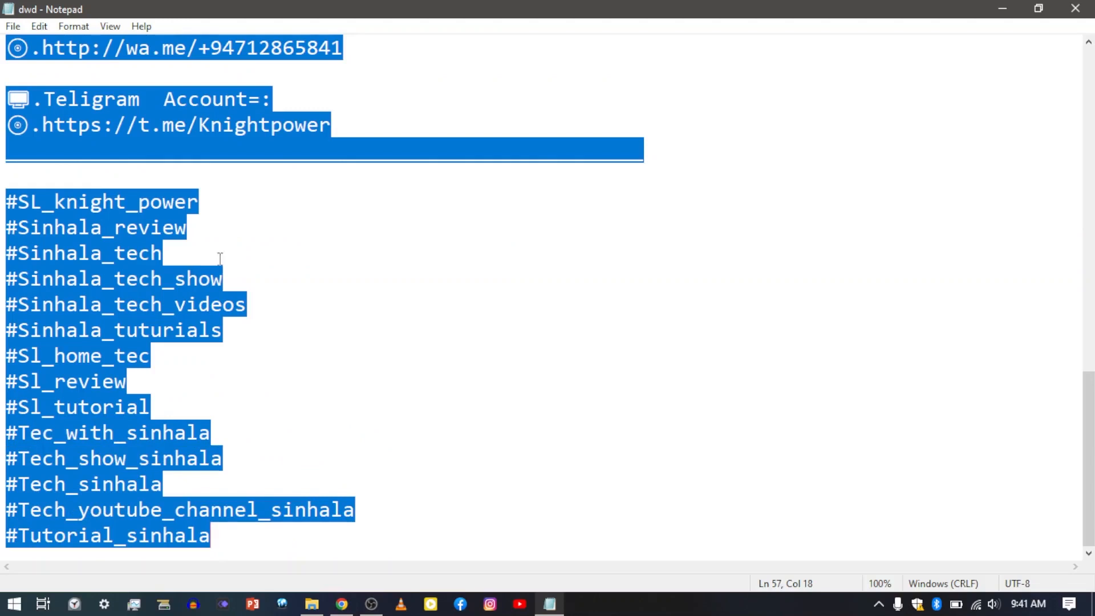
key(alt+Tab)
key(alt+Tab)
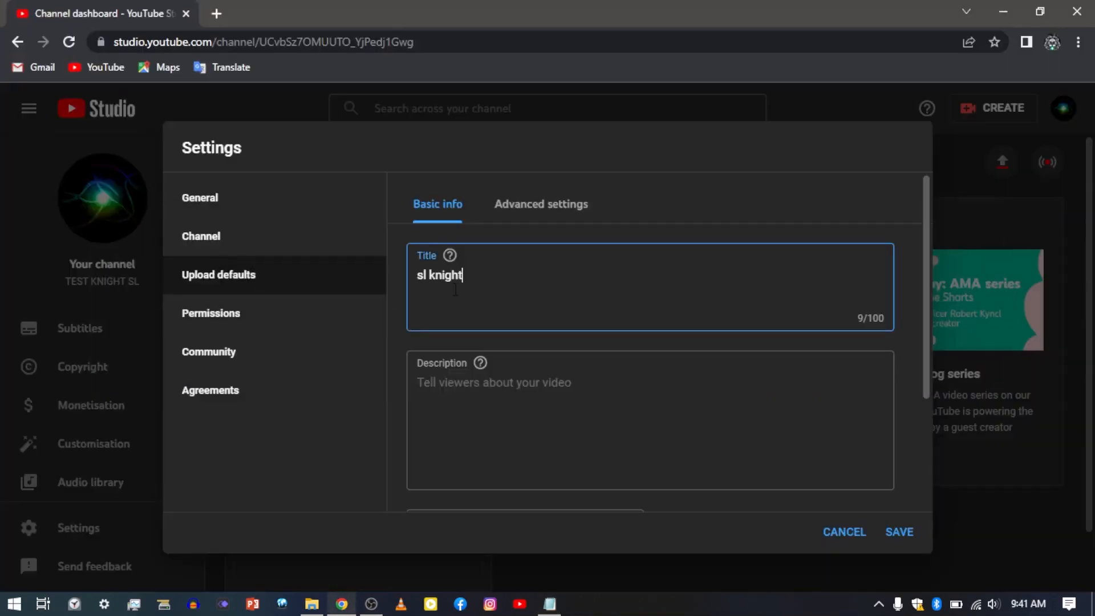
click(492, 383)
key(ctrl+v)
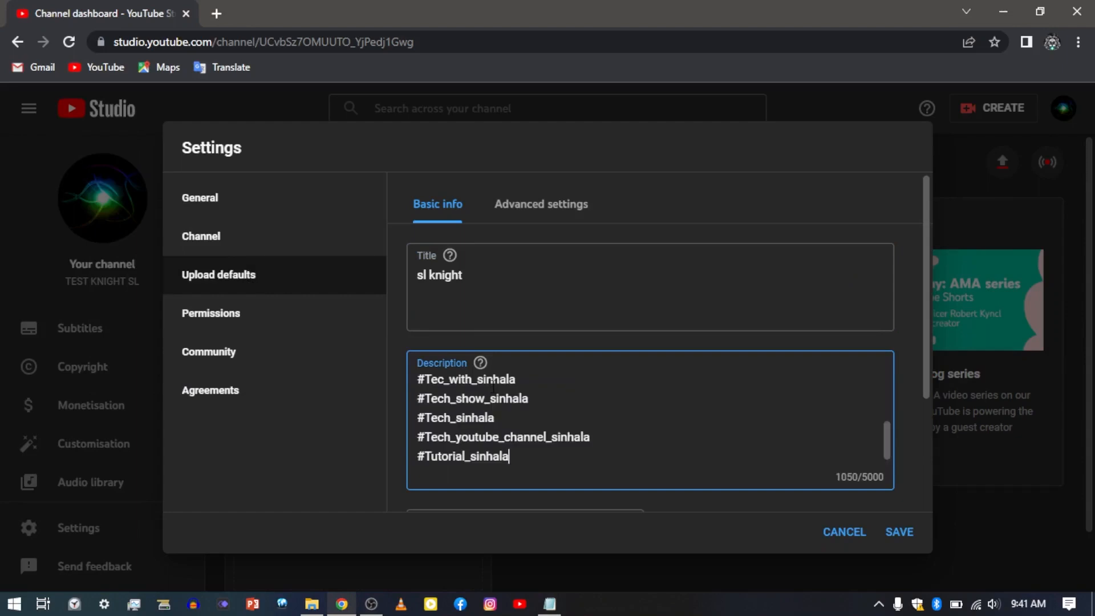
scroll(552, 405, up, 5)
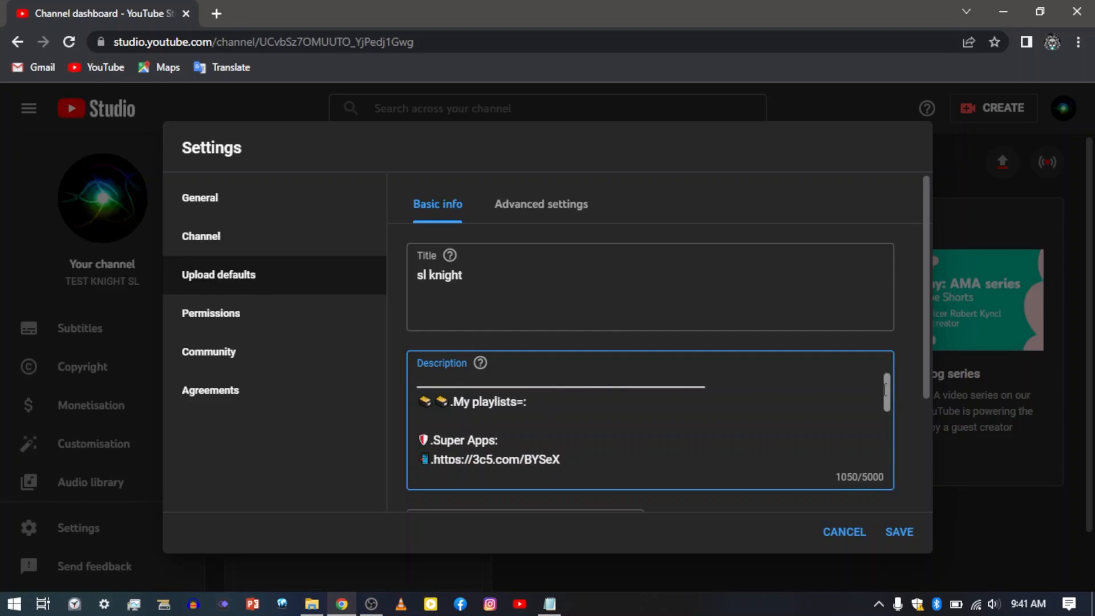
scroll(891, 406, down, 5)
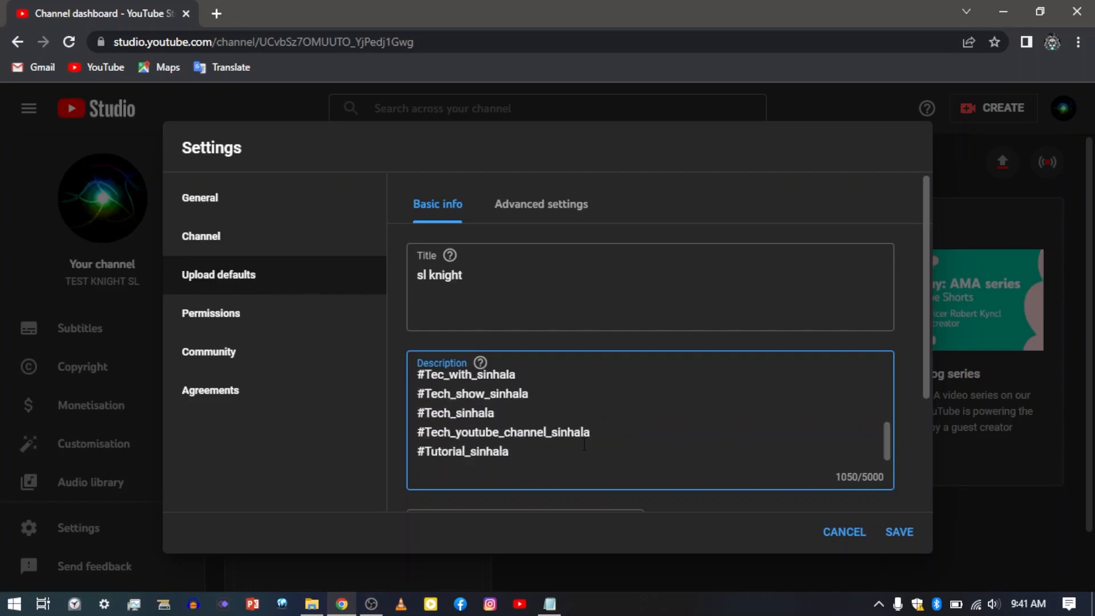
- Set the default visibility to Private and enter "sl knight" in the tags
scroll(581, 434, down, 3)
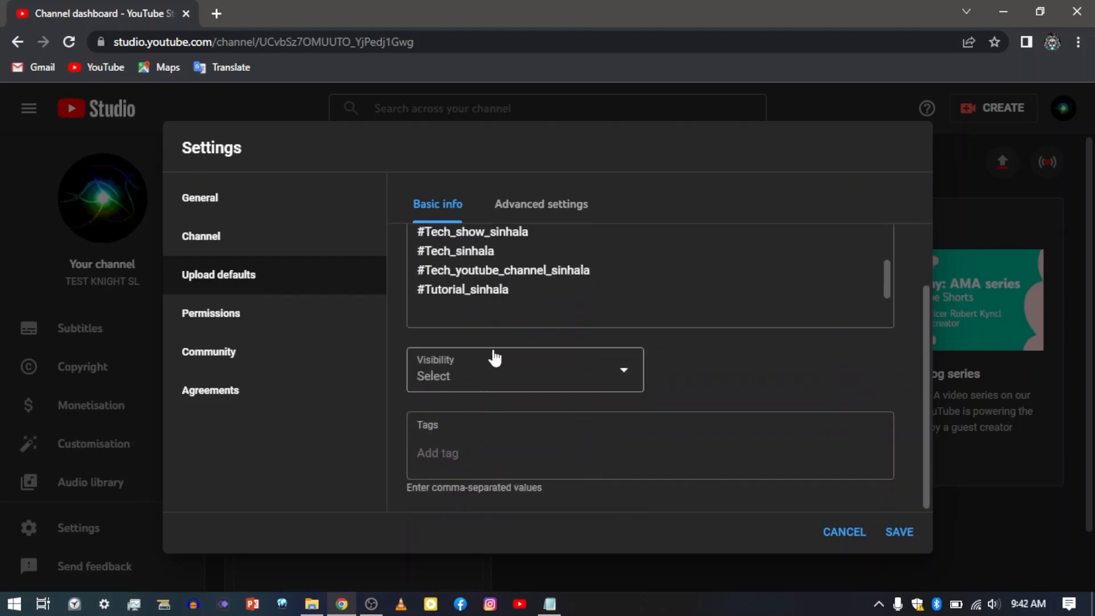
click(537, 371)
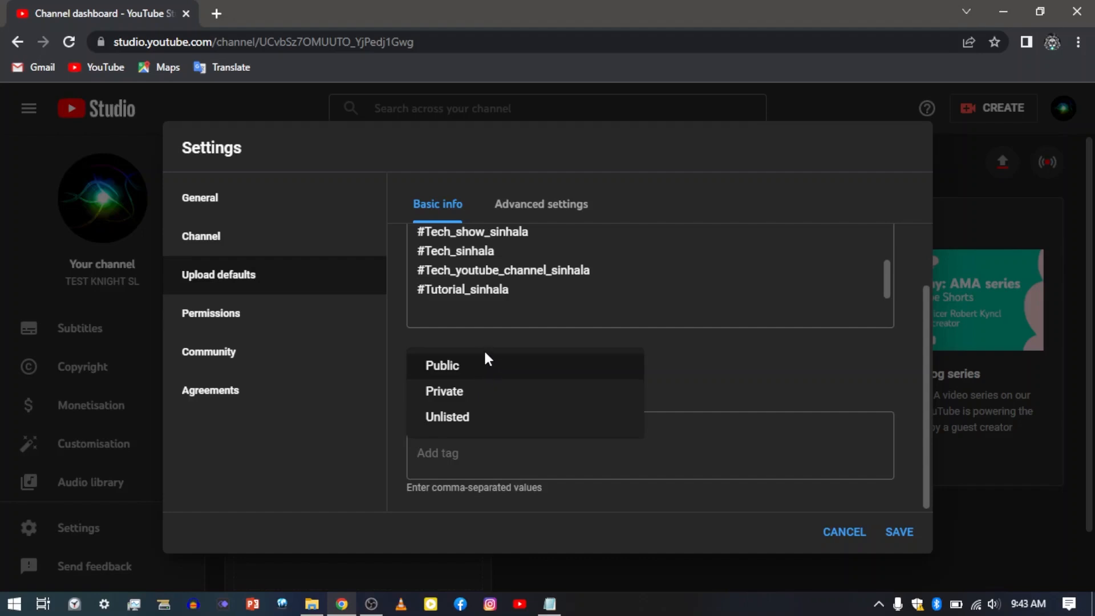
click(447, 391)
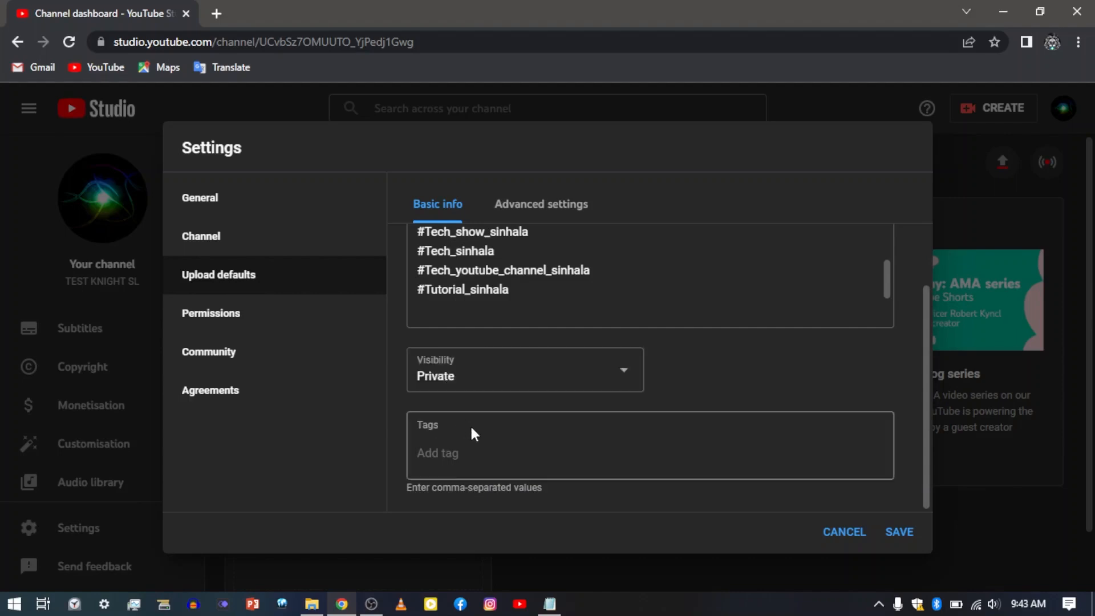
click(433, 444)
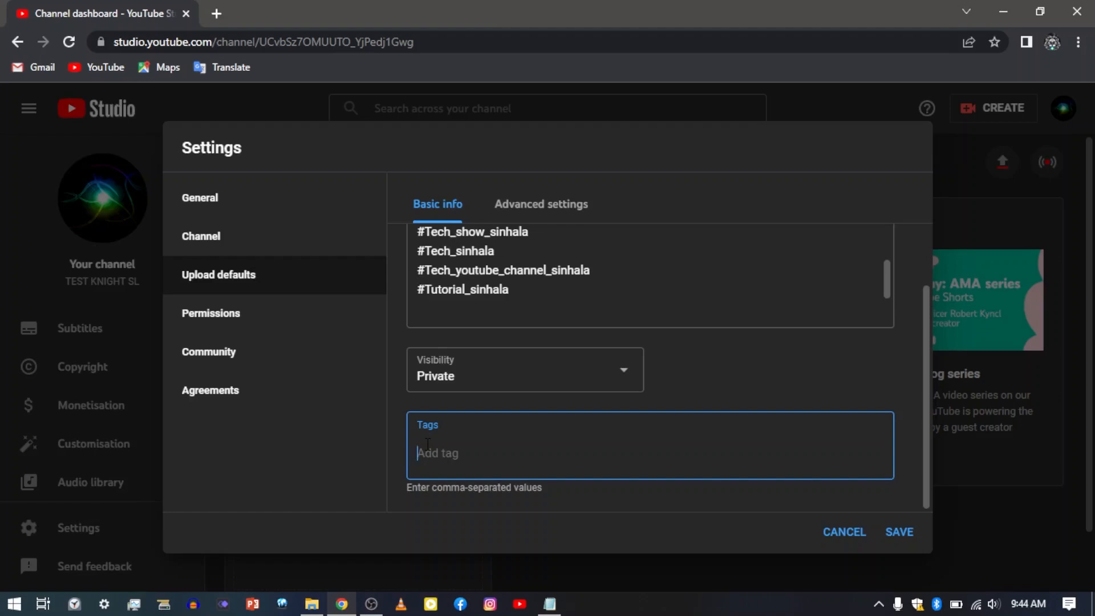
text(sl knight)
- In the advanced upload defaults, choose Standard YouTube Licence as the licence and Science and technology as the category
click(541, 206)
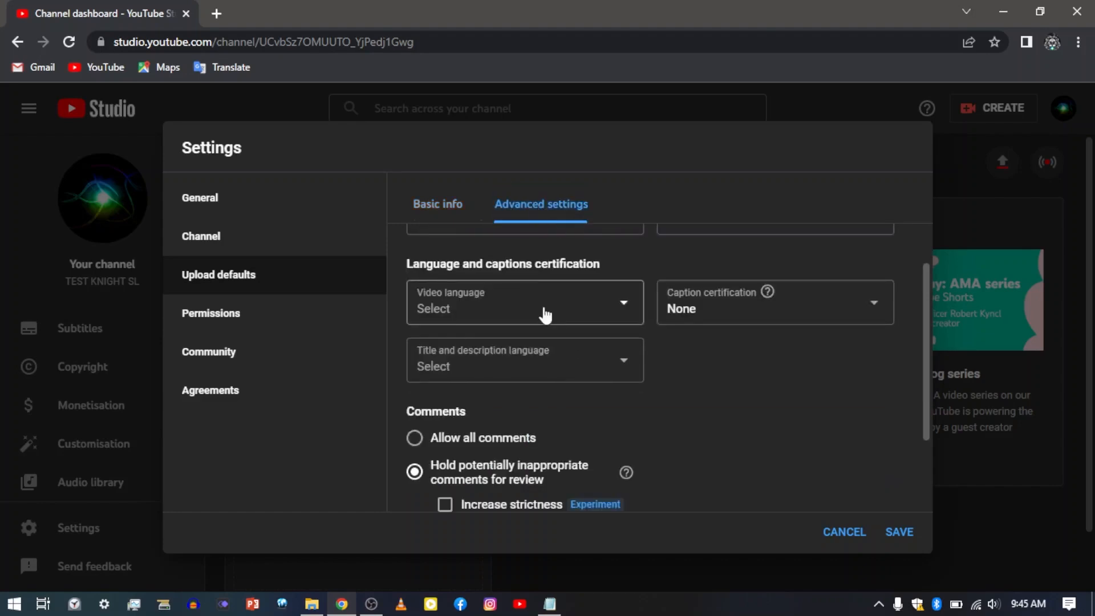
scroll(544, 314, up, 3)
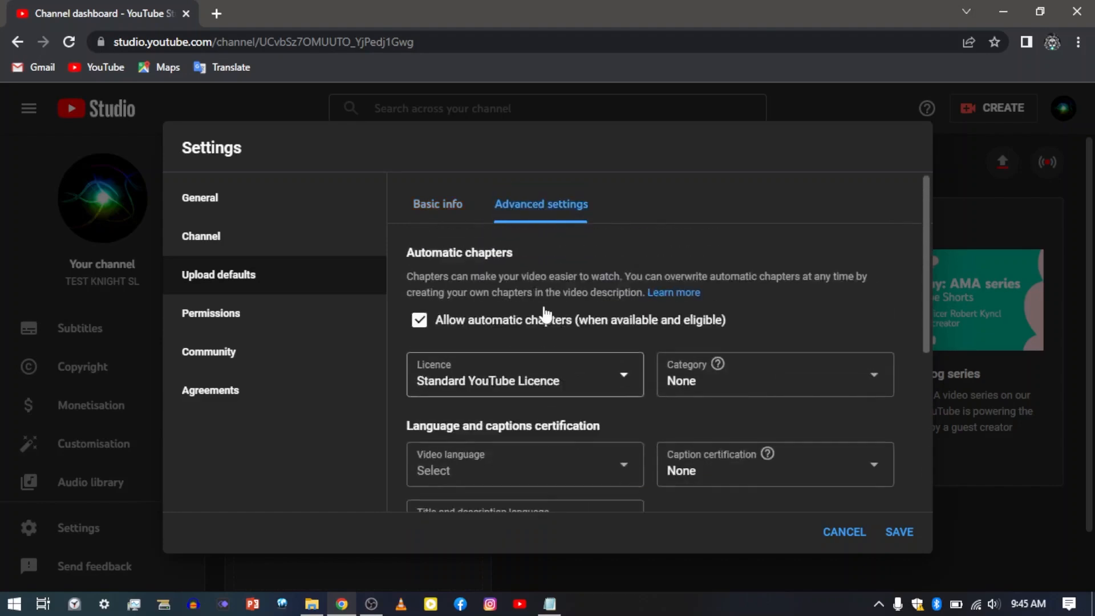
click(543, 381)
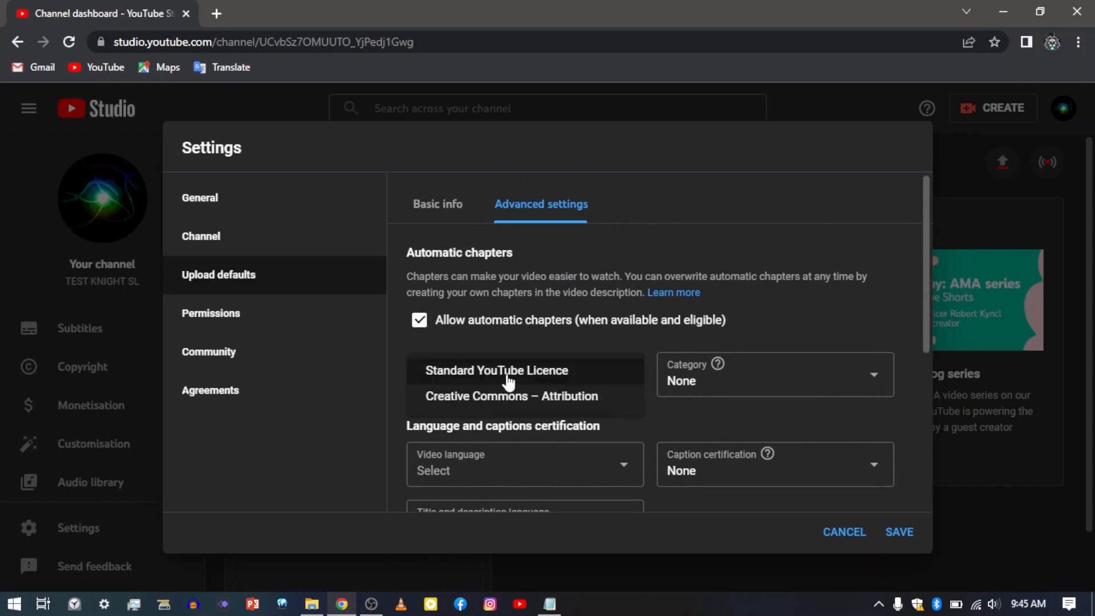
click(509, 374)
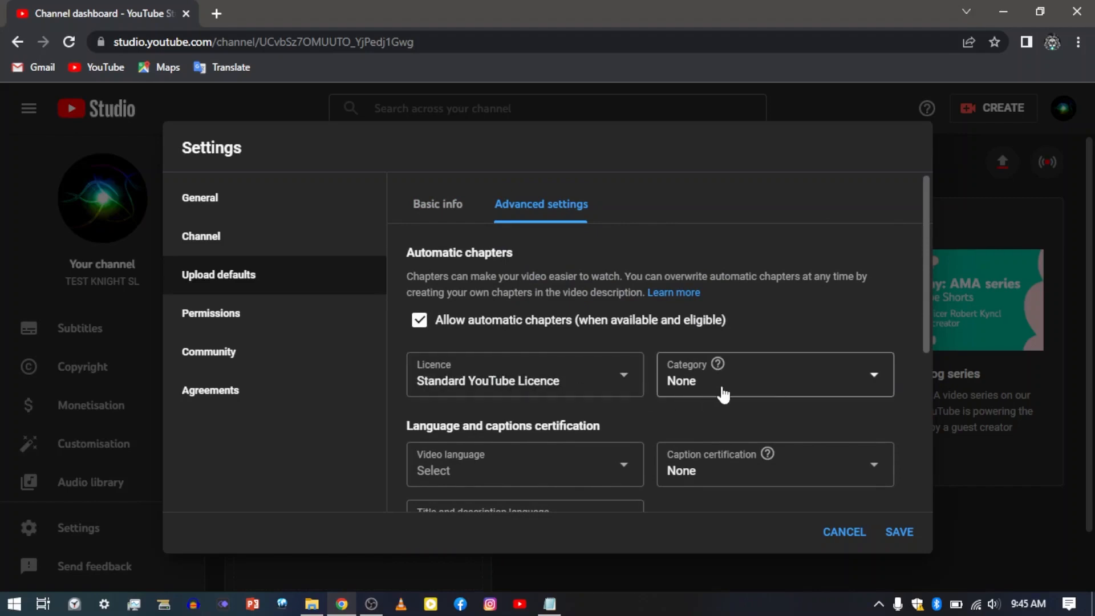
click(750, 386)
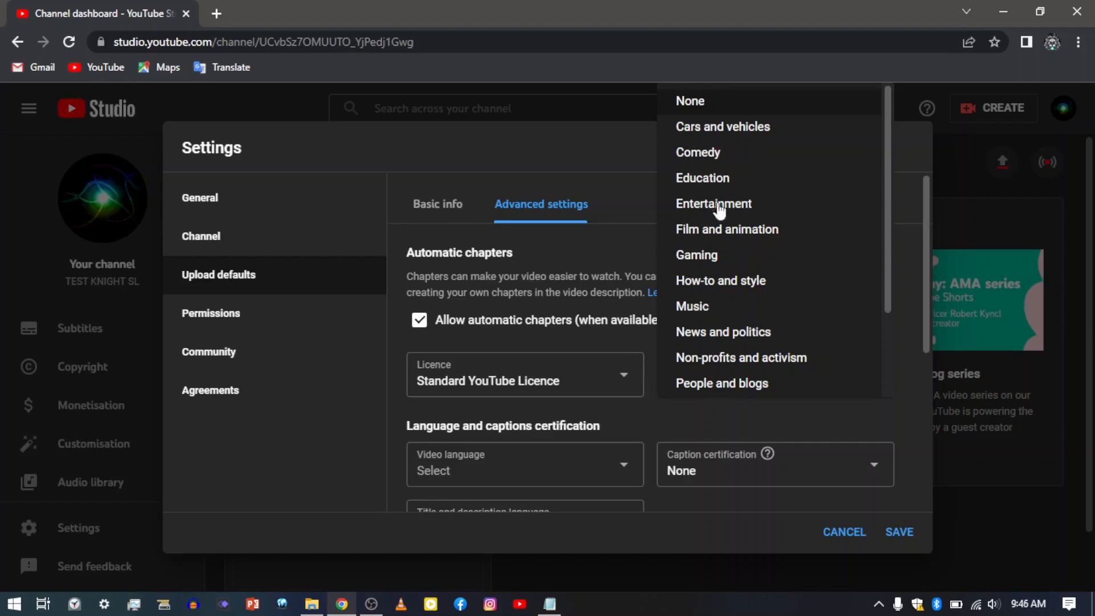
scroll(717, 334, down, 2)
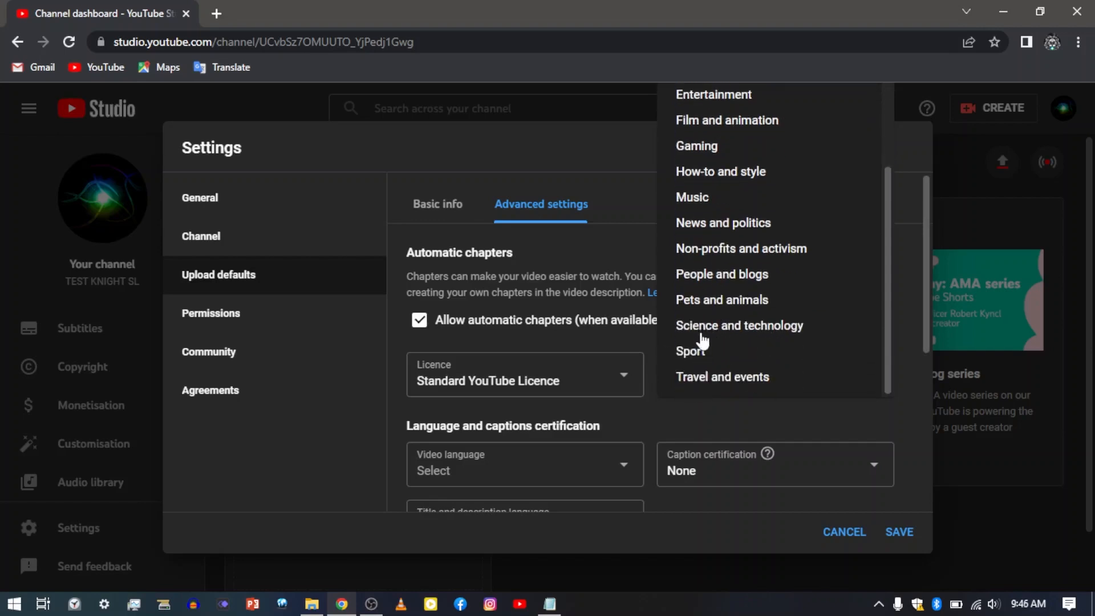
click(744, 330)
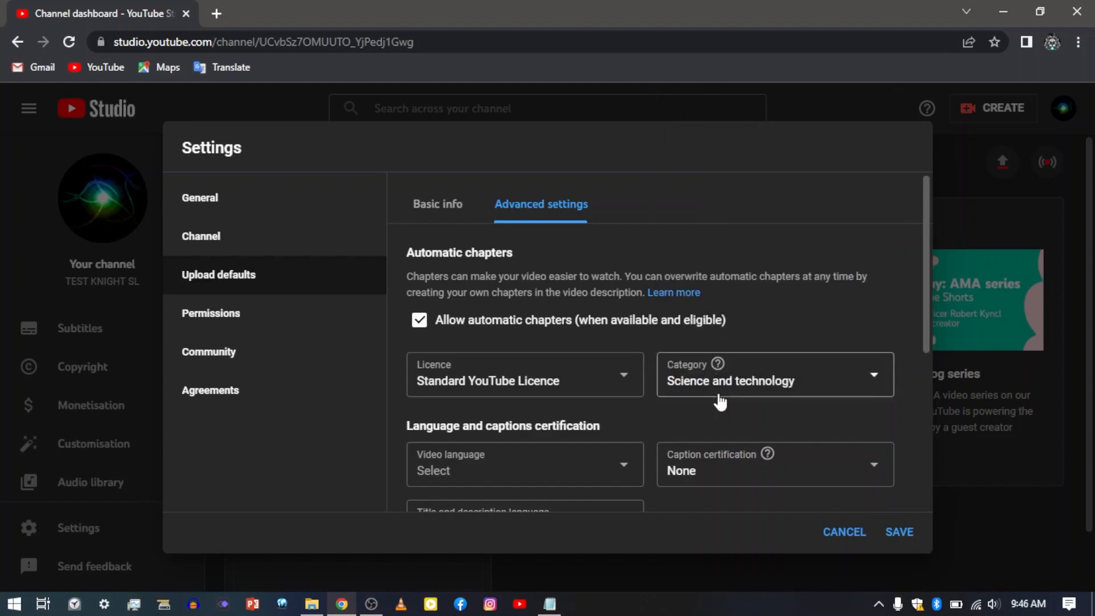
- Set the default video language to Sinhala and the caption certification to None
click(549, 481)
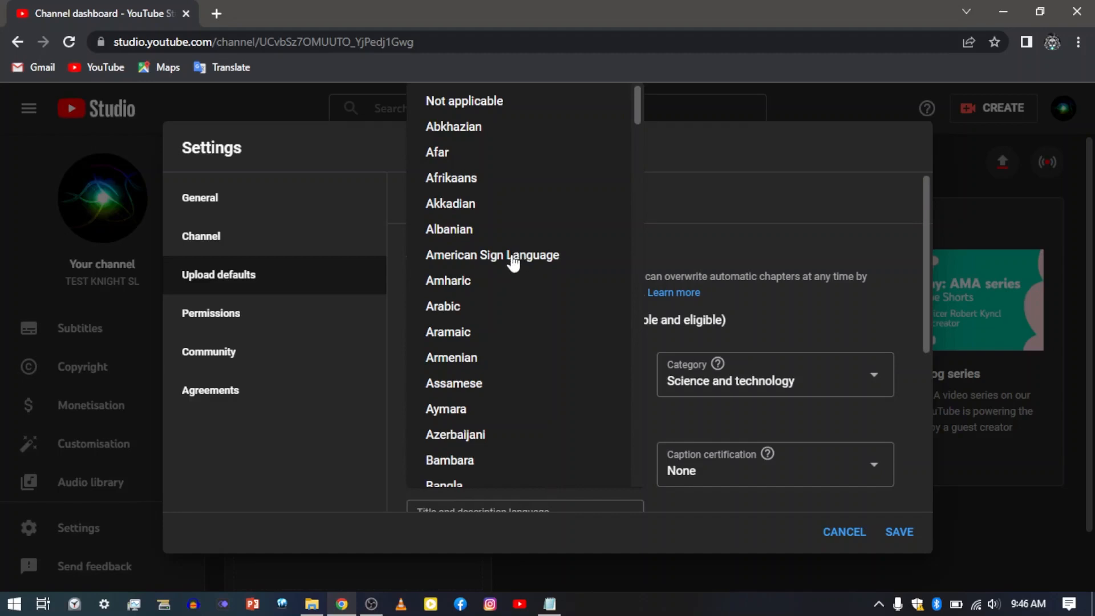
scroll(520, 352, down, 20)
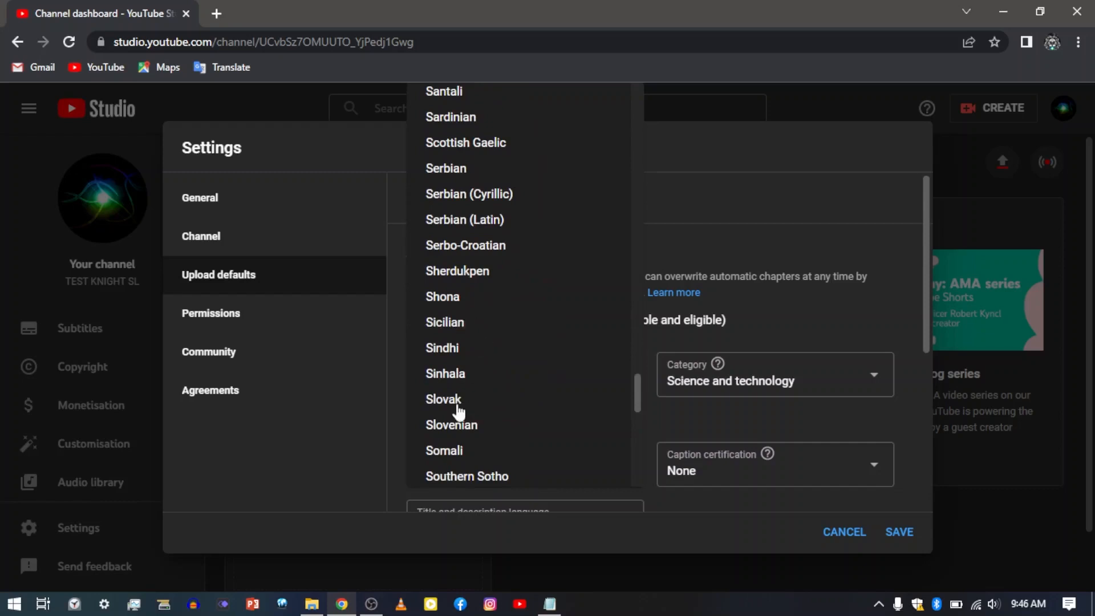
click(454, 373)
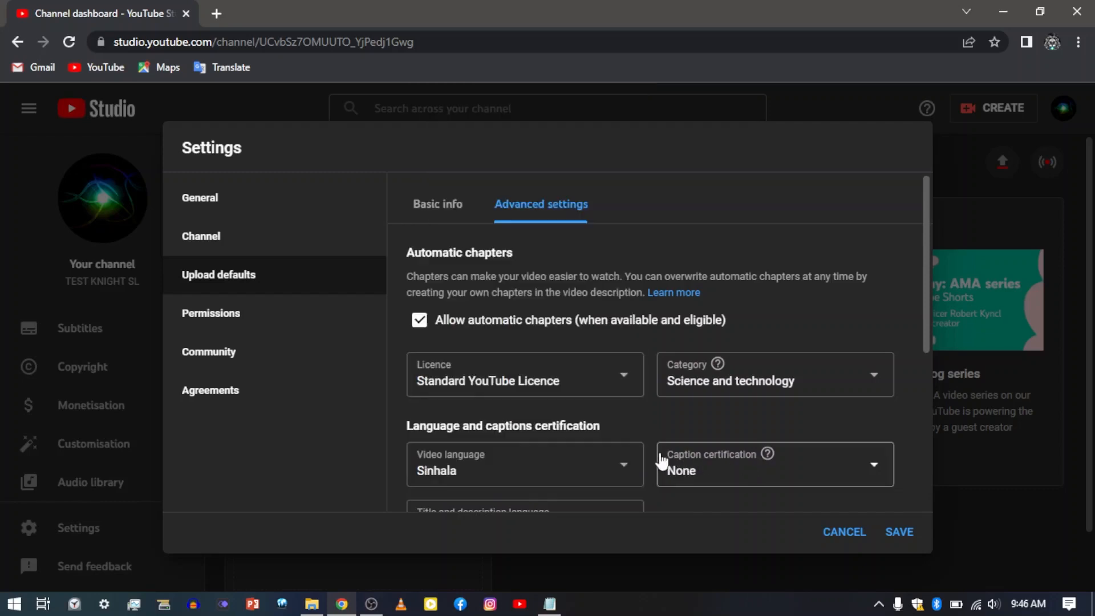
click(849, 466)
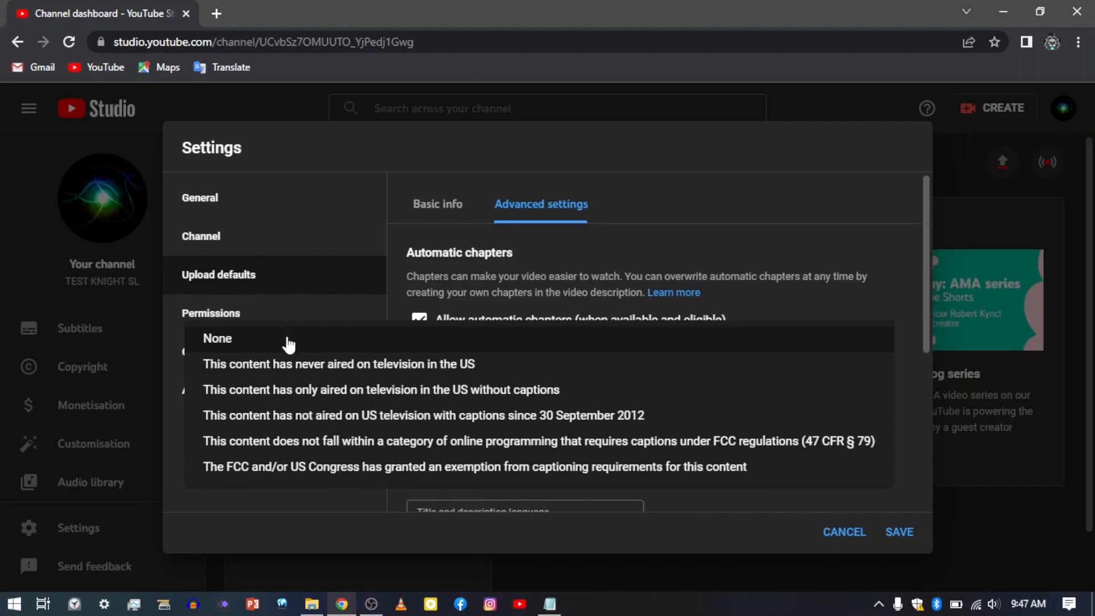
click(288, 344)
- Set the default title and description language to English
scroll(592, 293, down, 5)
drag(925, 416, 930, 340)
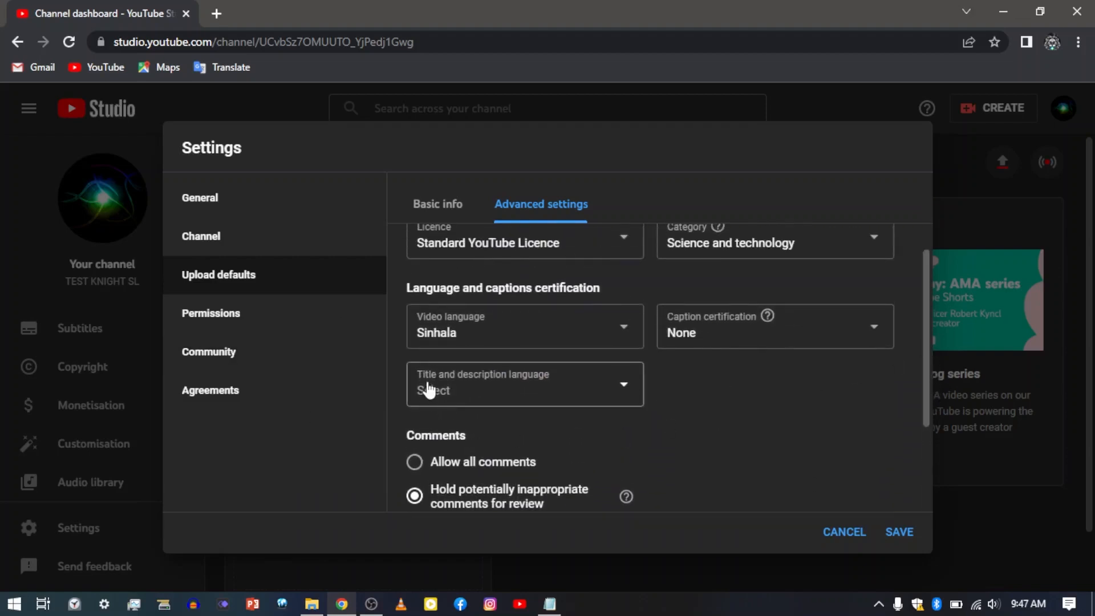
click(560, 393)
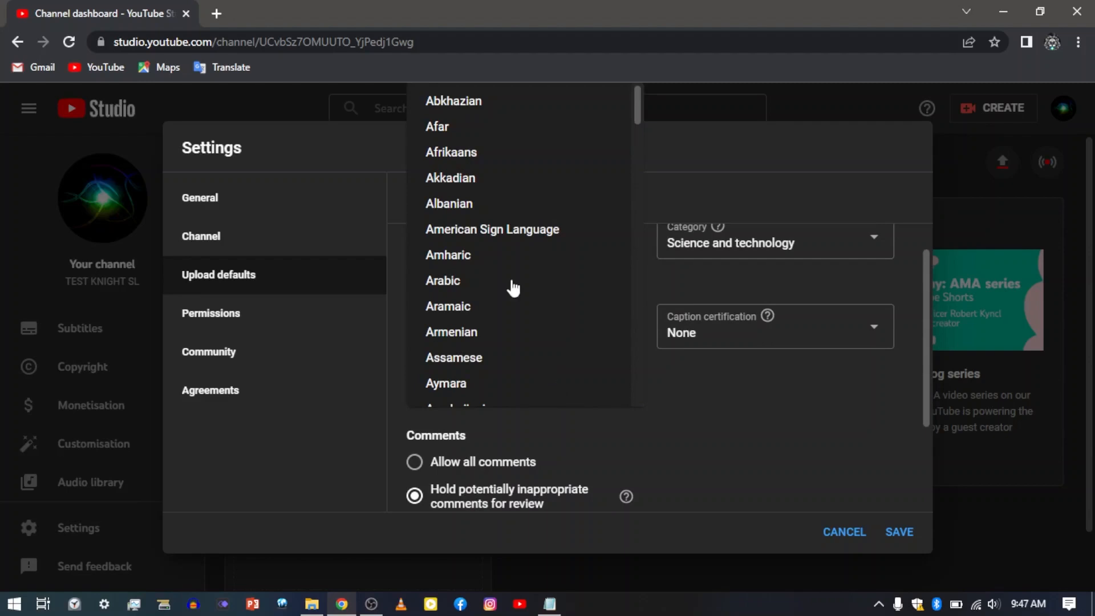
scroll(508, 292, down, 14)
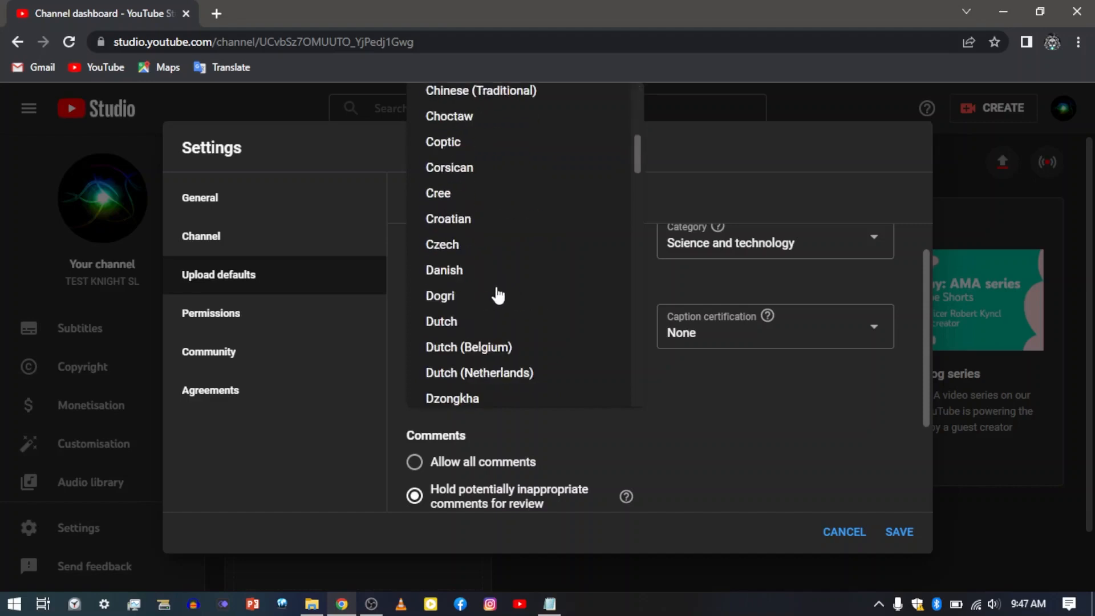
scroll(476, 291, down, 9)
drag(638, 179, 638, 164)
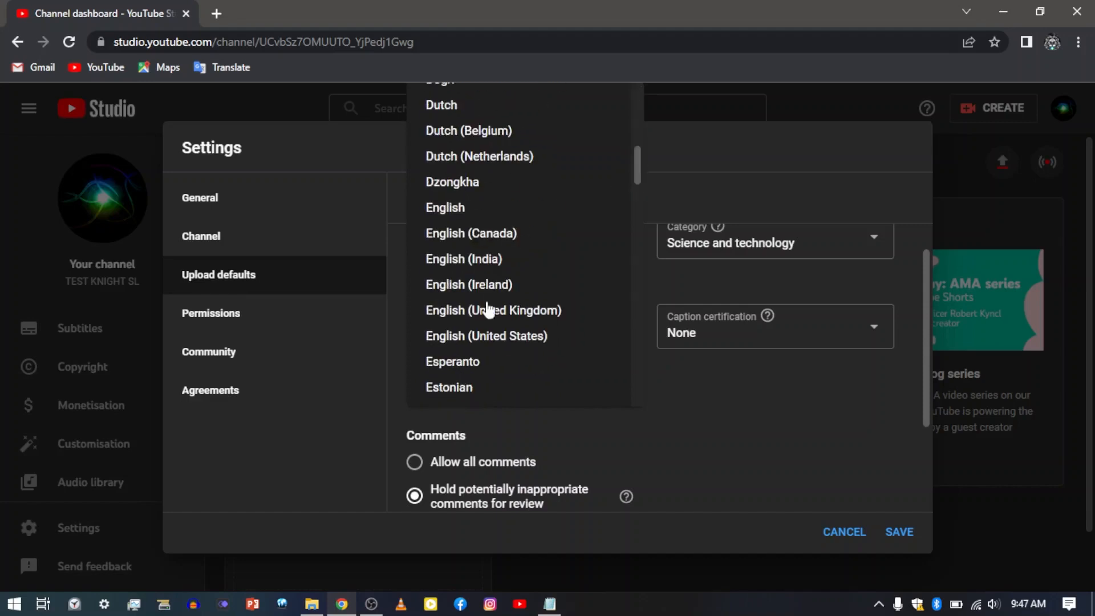
click(446, 209)
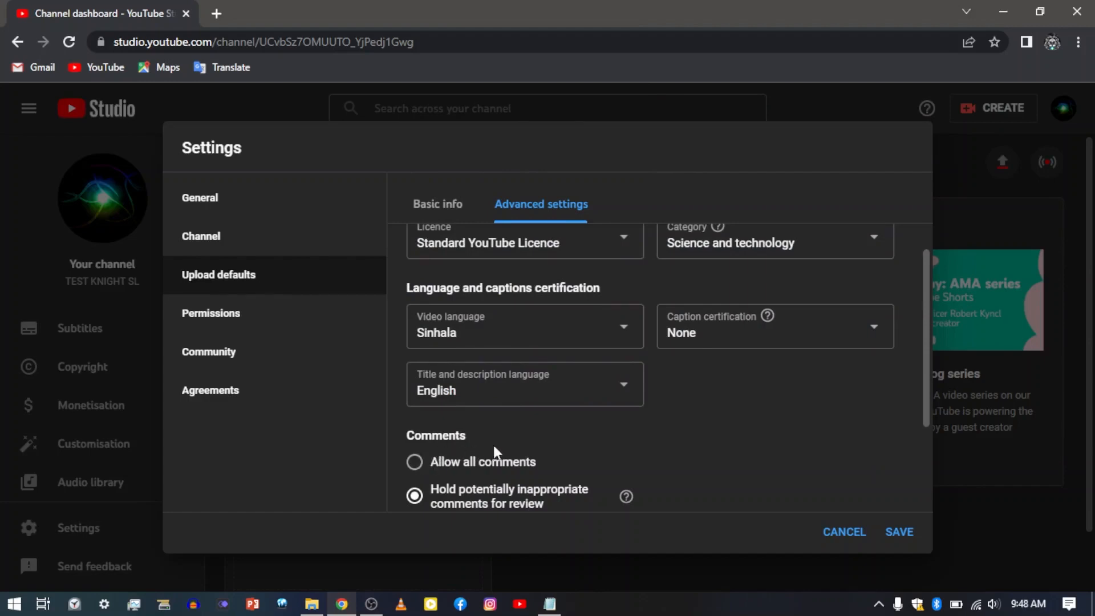
- Toggle the option to show how many viewers like the video, leave it enabled, and save the upload defaults
scroll(459, 364, down, 3)
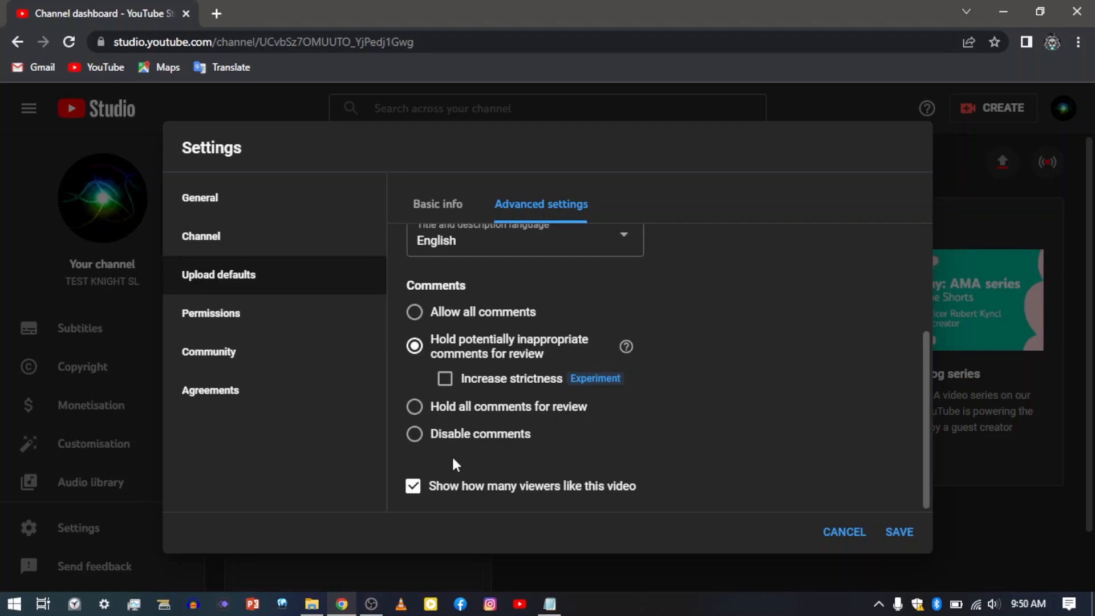
click(412, 494)
click(413, 497)
click(411, 495)
click(413, 498)
click(895, 533)
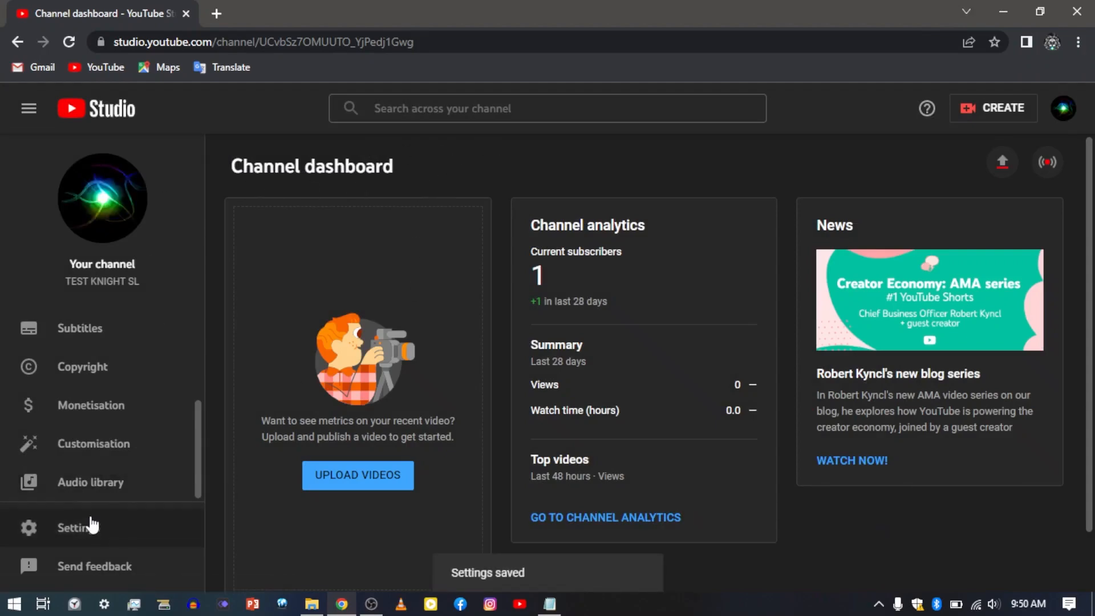
- Reopen the upload defaults, review the saved basic info and advanced settings, and close the settings
click(83, 527)
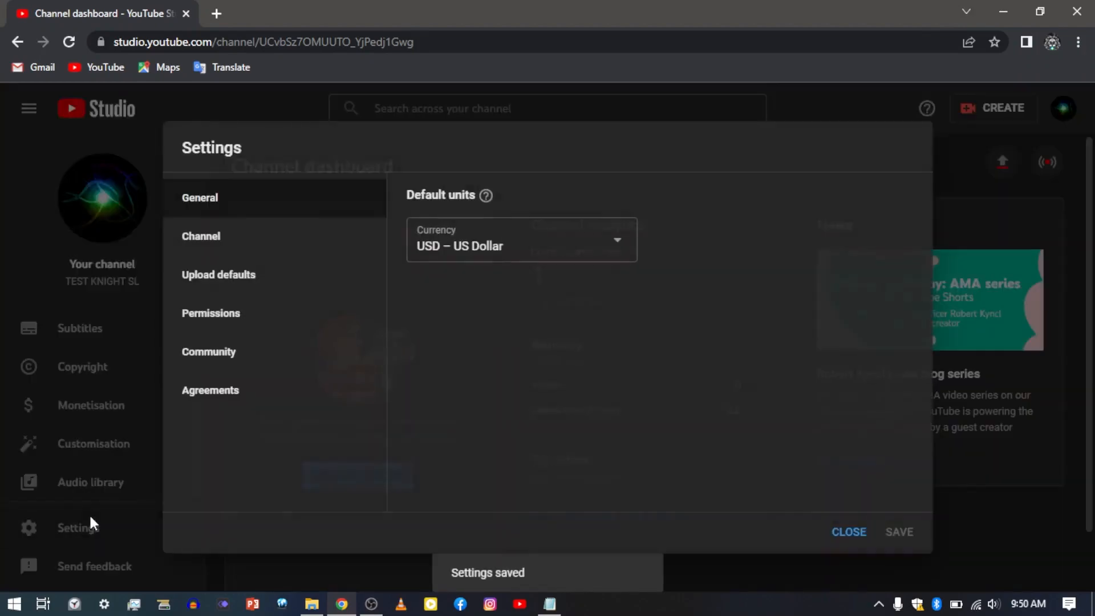
click(227, 290)
scroll(440, 312, down, 5)
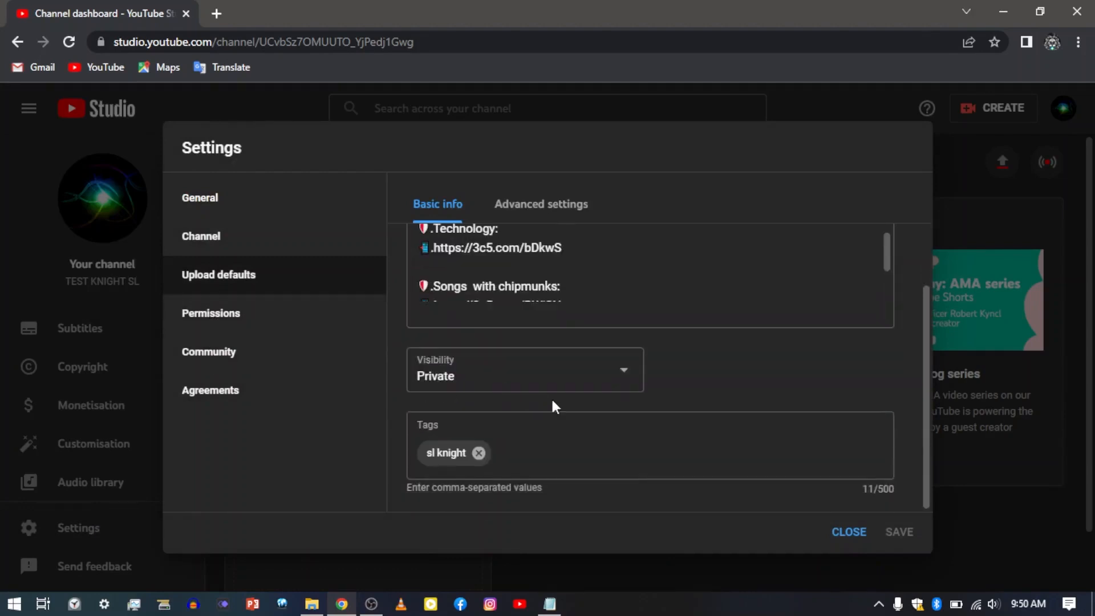
click(576, 205)
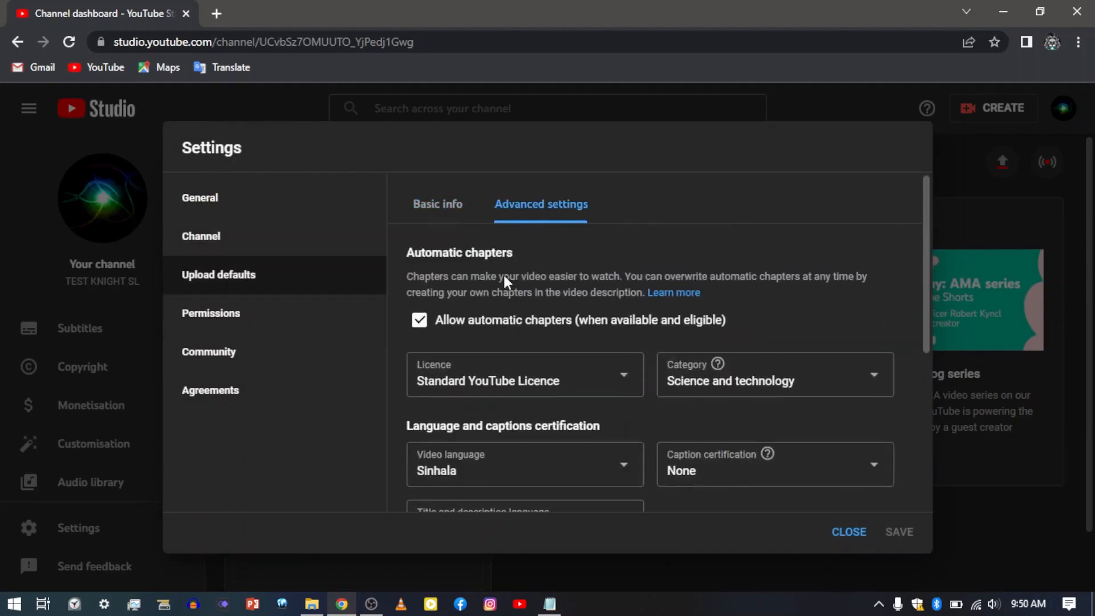
scroll(505, 274, down, 5)
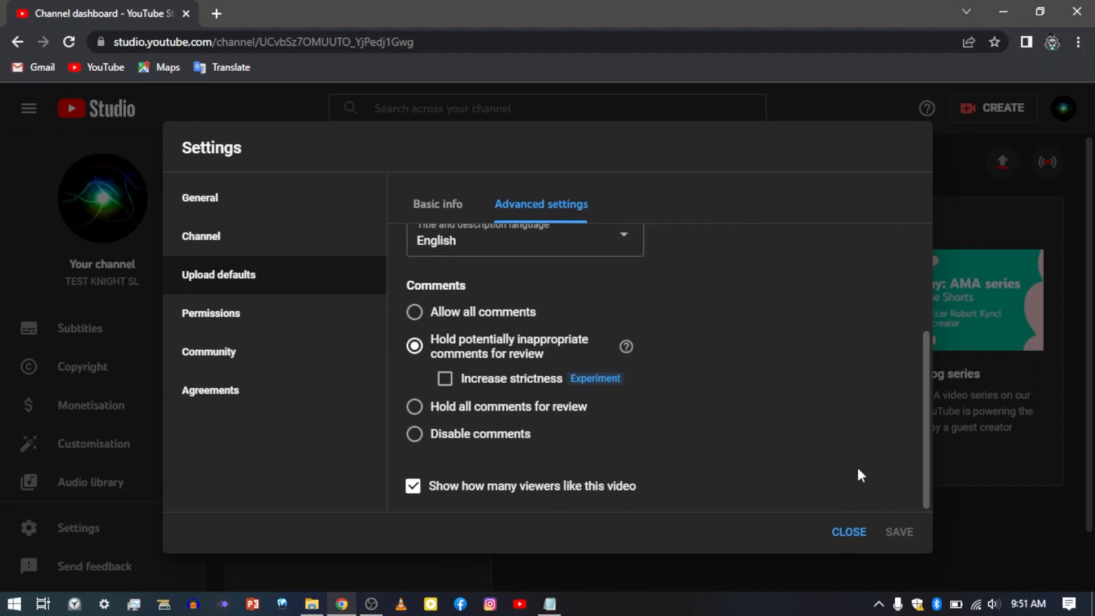
click(850, 535)
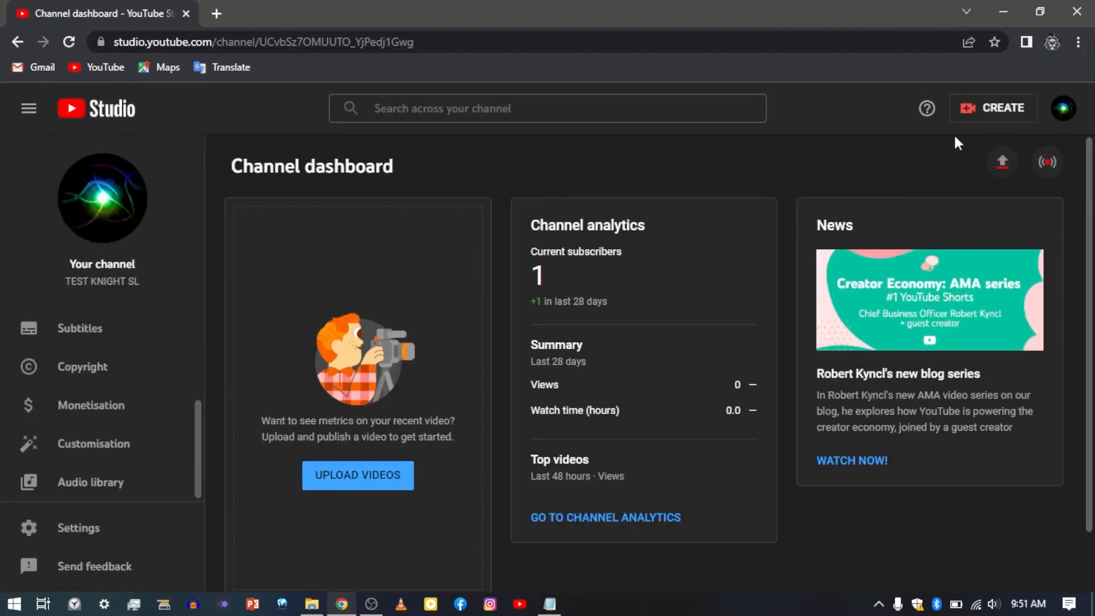
click(973, 115)
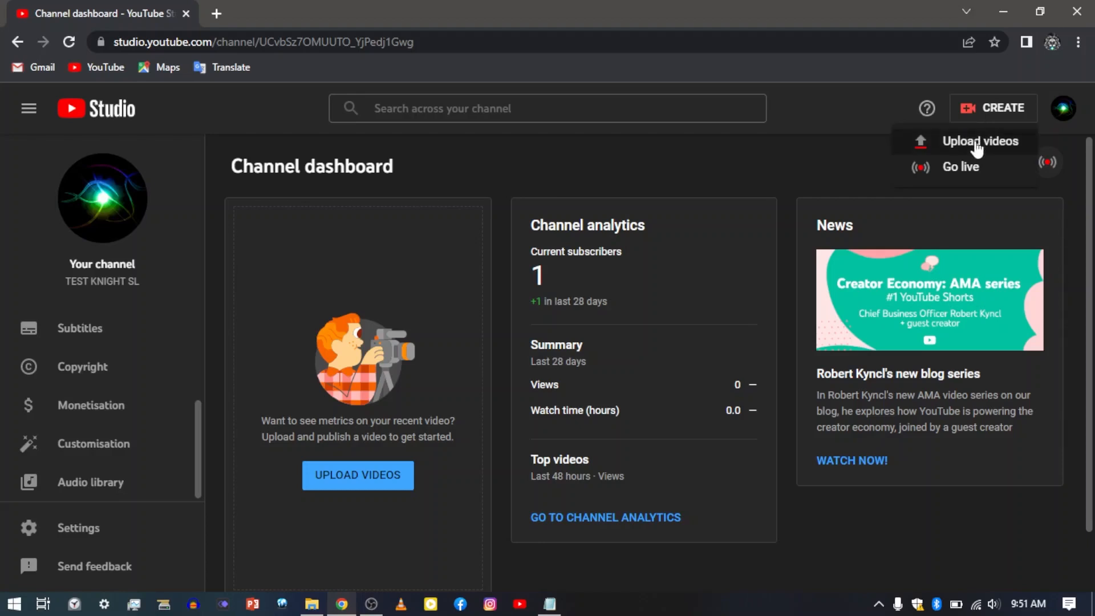
click(977, 145)
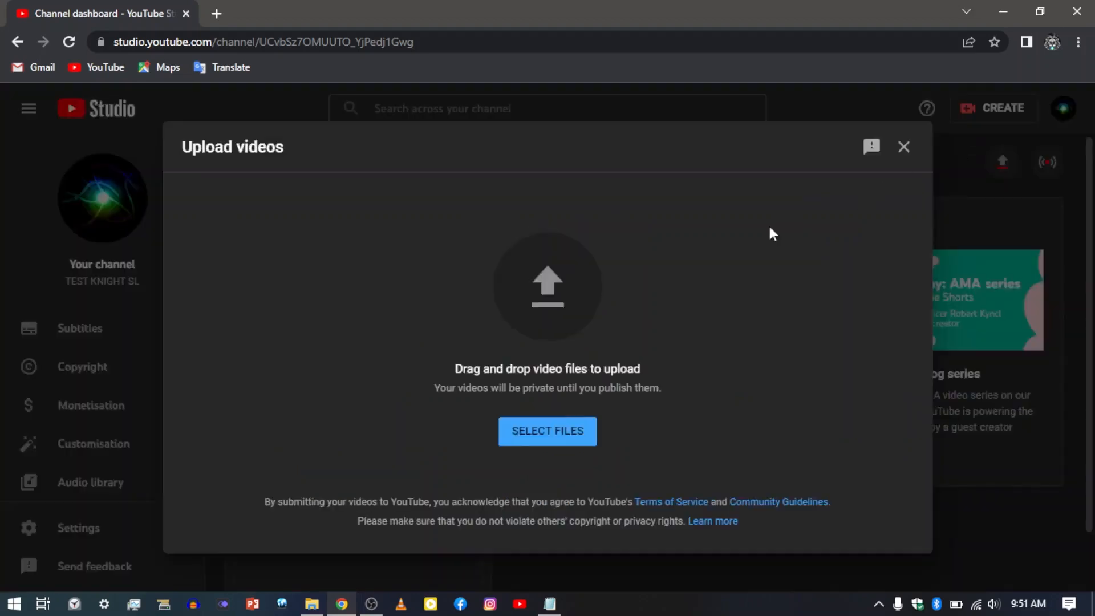
click(514, 431)
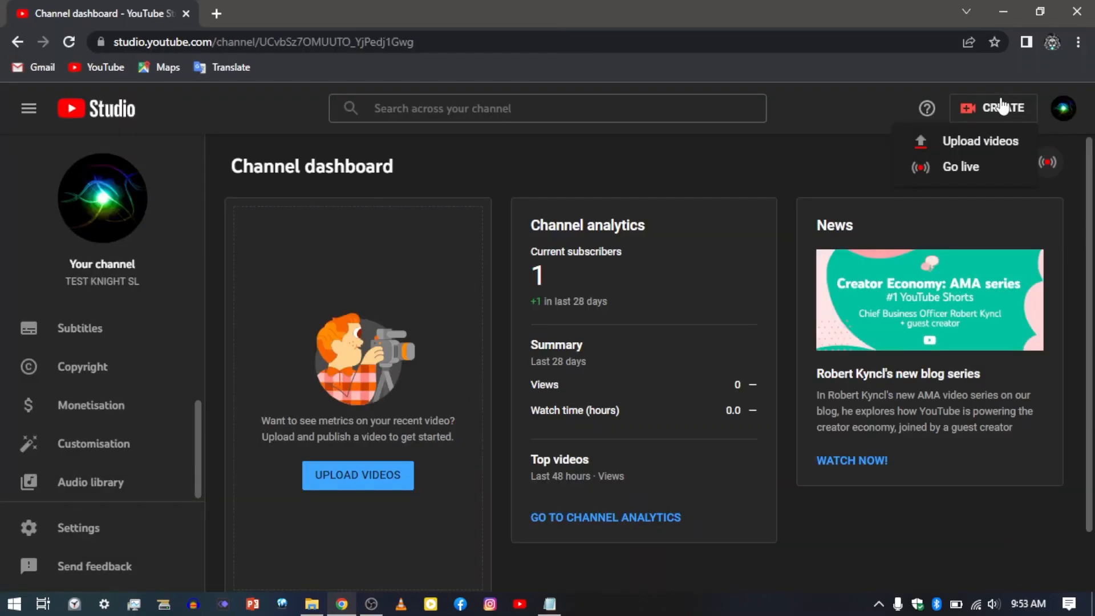
- Start a video upload and choose the video file 71 (1) from the 71 - 80 folder
click(965, 141)
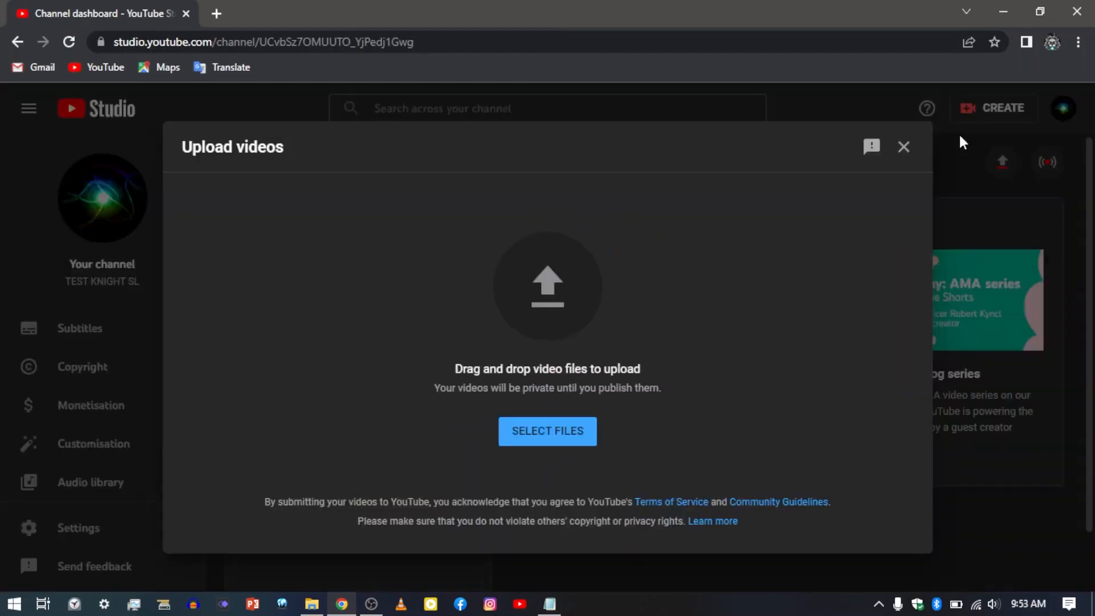
click(519, 442)
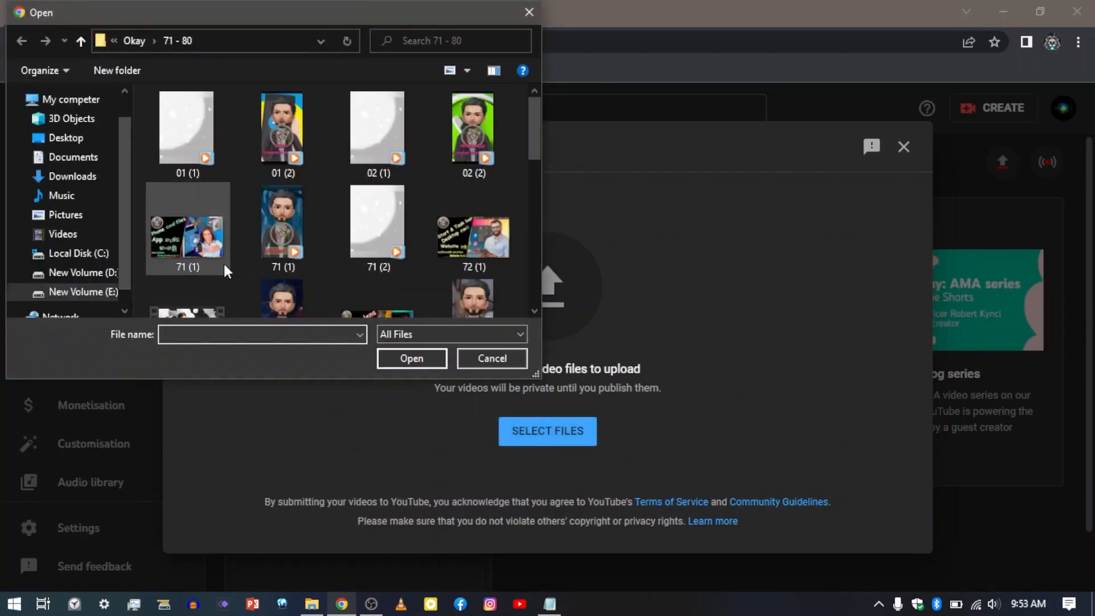
click(266, 226)
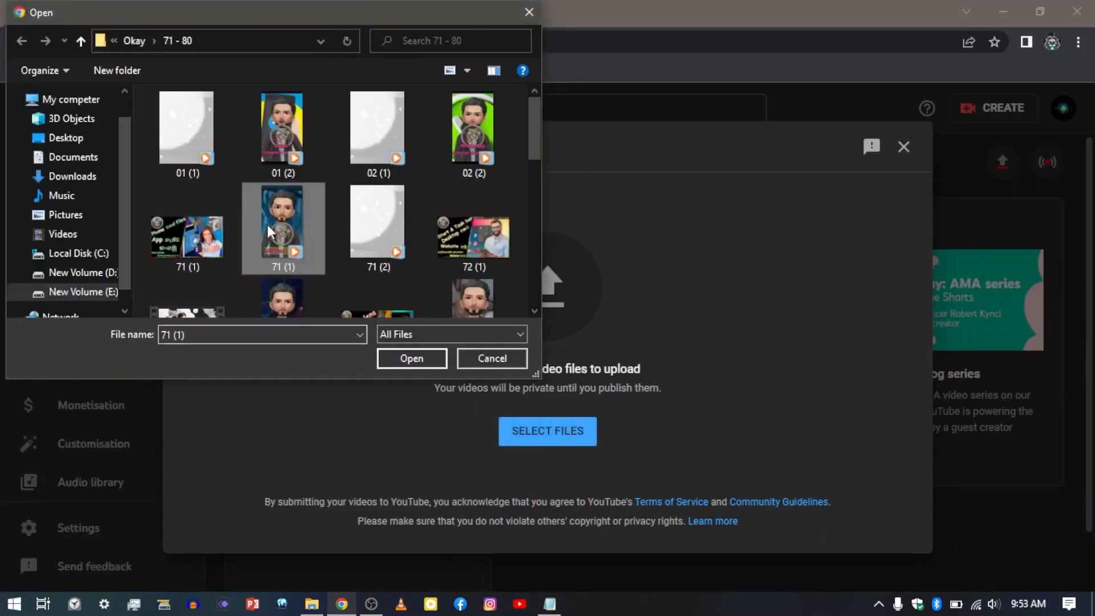
click(402, 354)
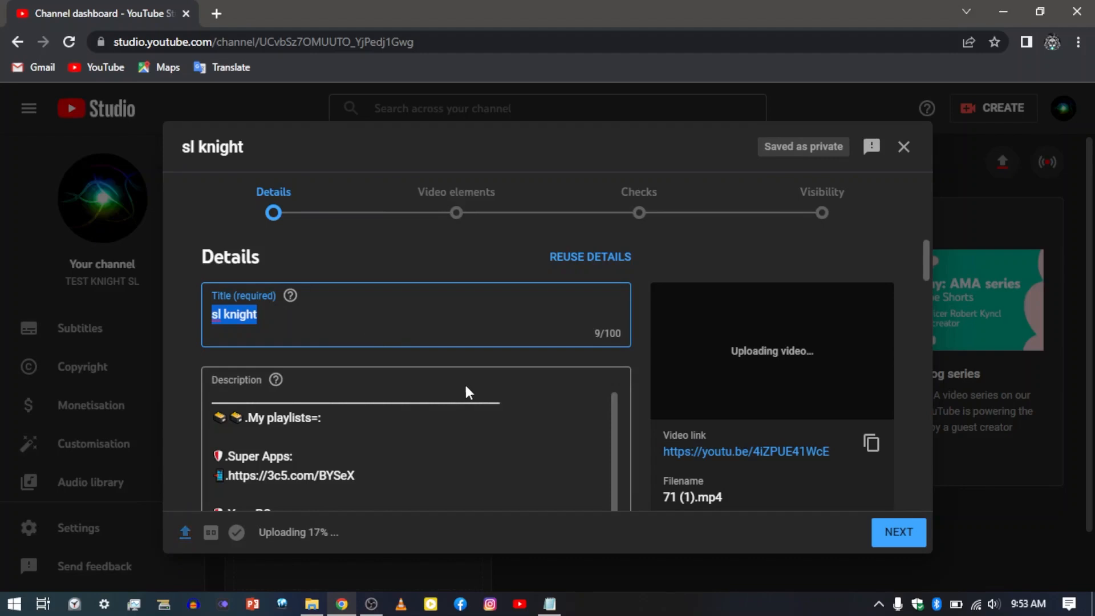
- Expand the new upload's additional details and check its description, tags, language, licence, category and comment settings against the defaults
scroll(492, 389, down, 5)
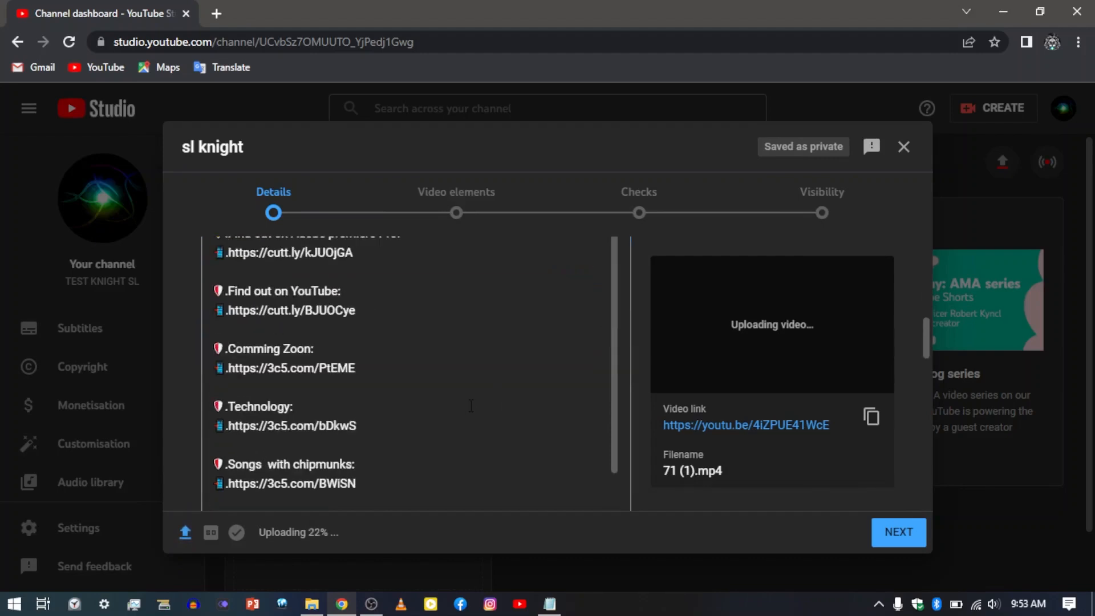
scroll(396, 410, down, 5)
scroll(368, 403, down, 10)
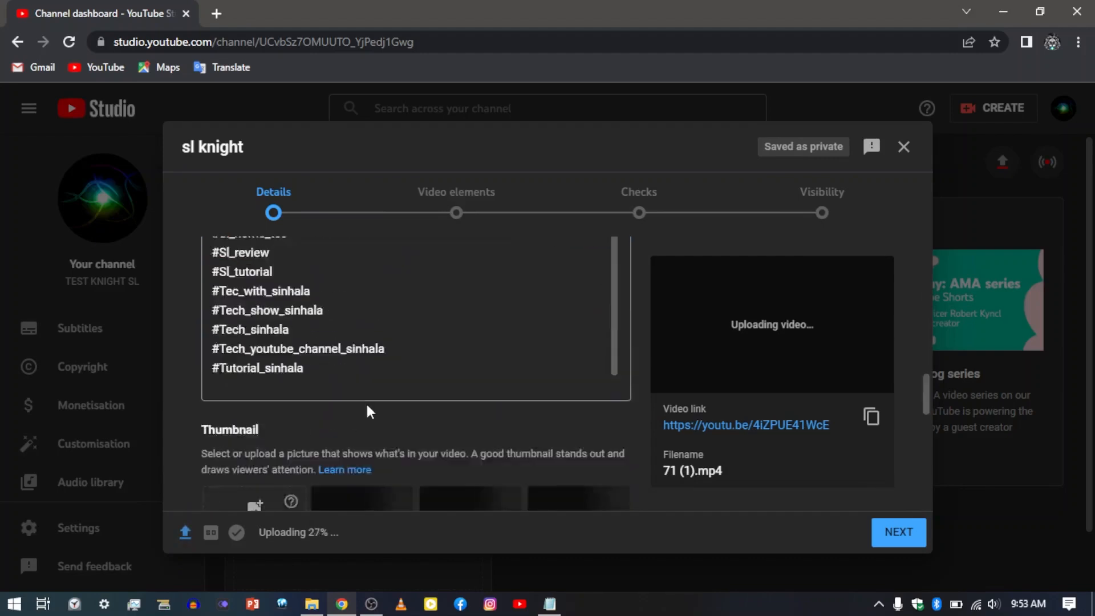
scroll(362, 408, up, 5)
scroll(362, 408, down, 5)
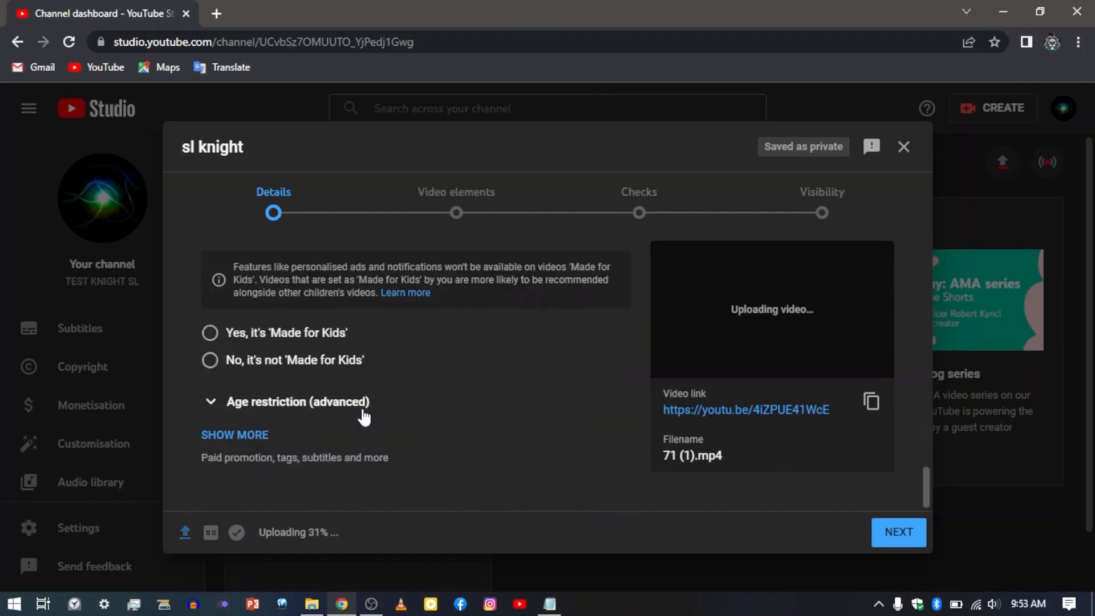
click(241, 439)
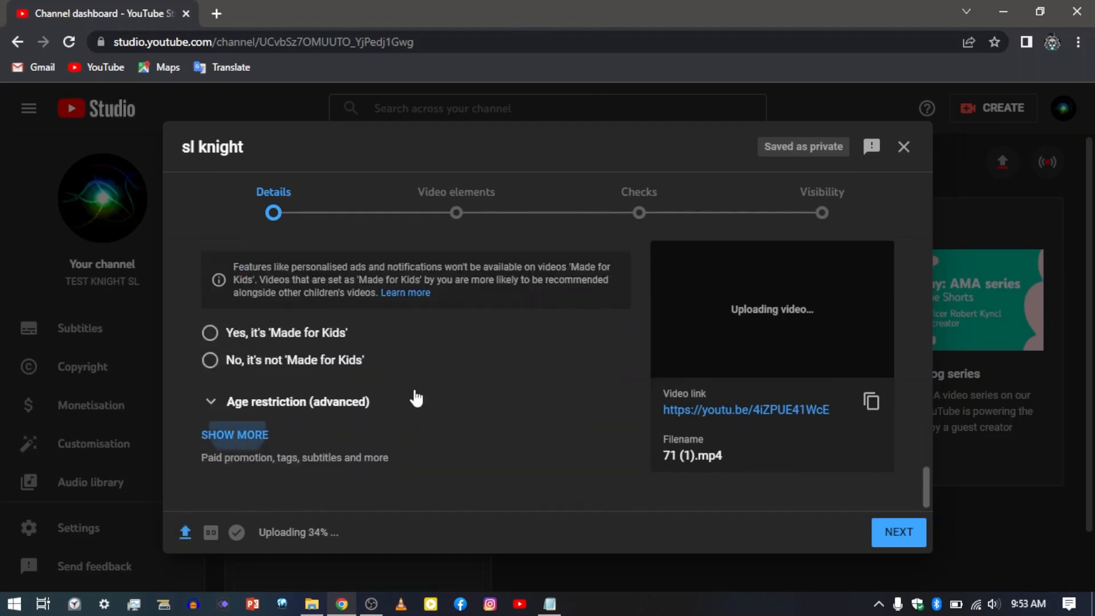
scroll(365, 407, down, 5)
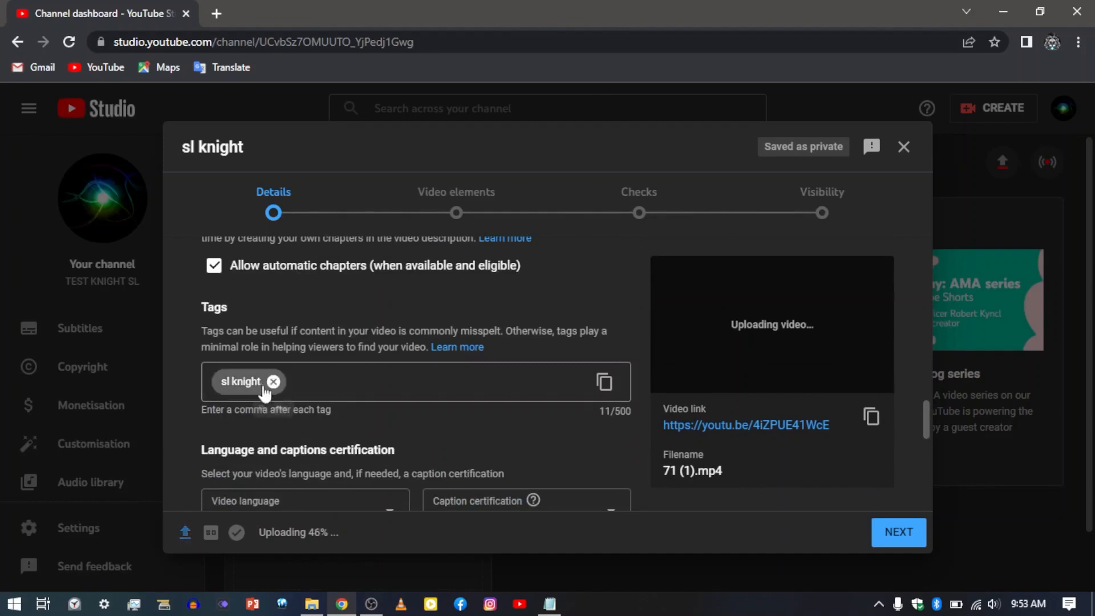
scroll(355, 386, down, 5)
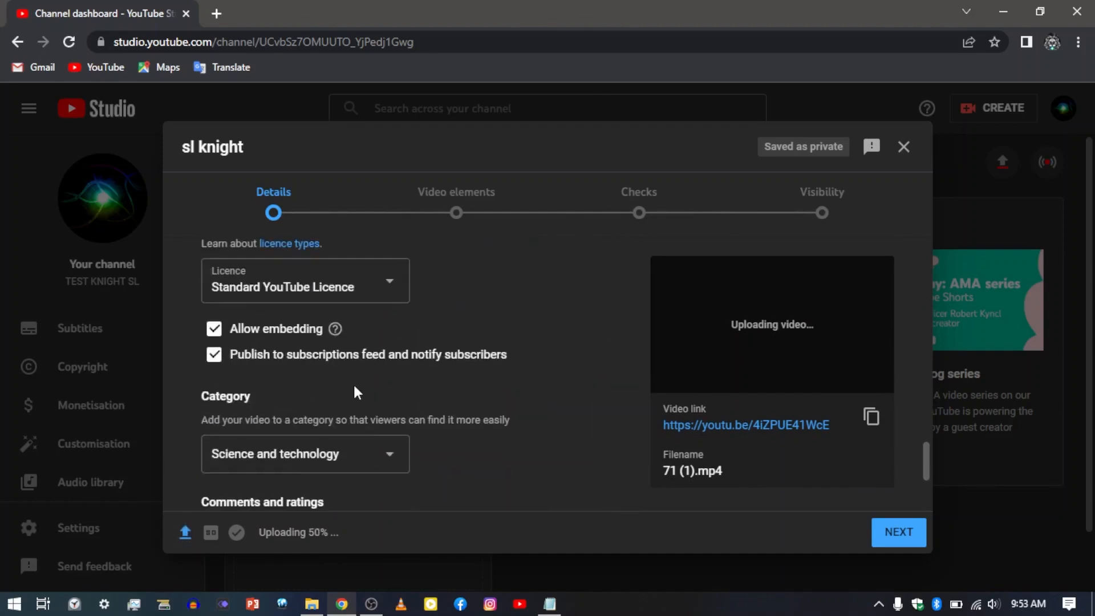
scroll(354, 388, up, 5)
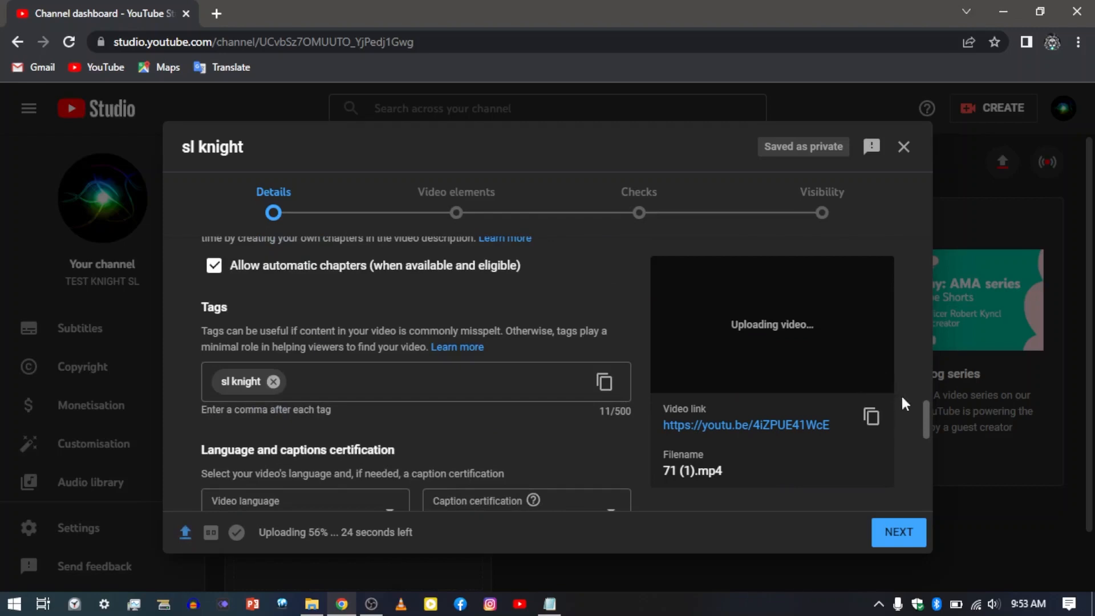
scroll(927, 417, down, 2)
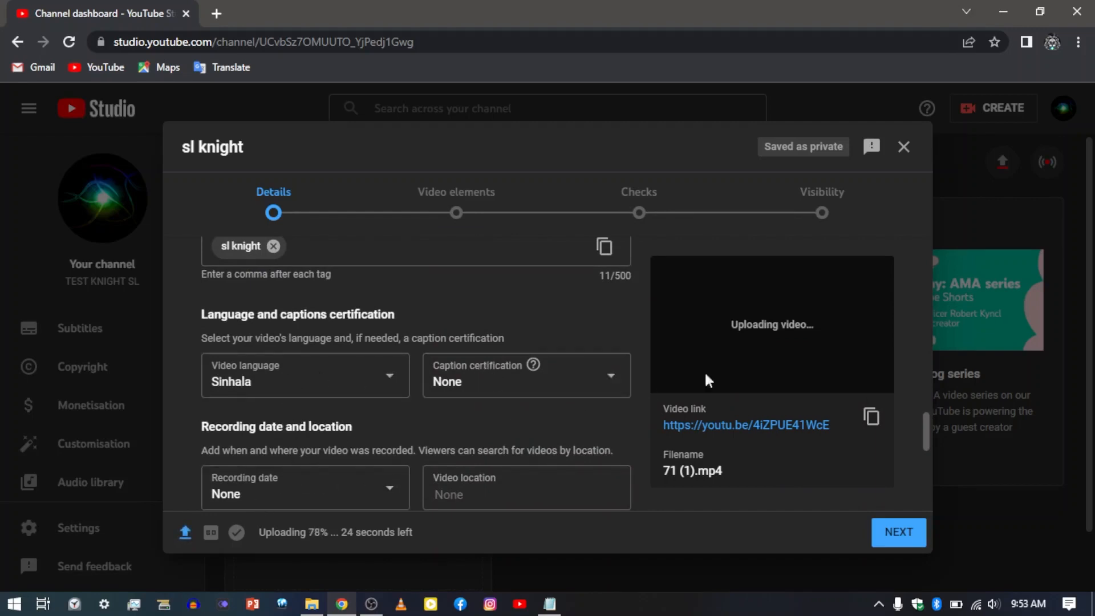
drag(927, 427, 951, 477)
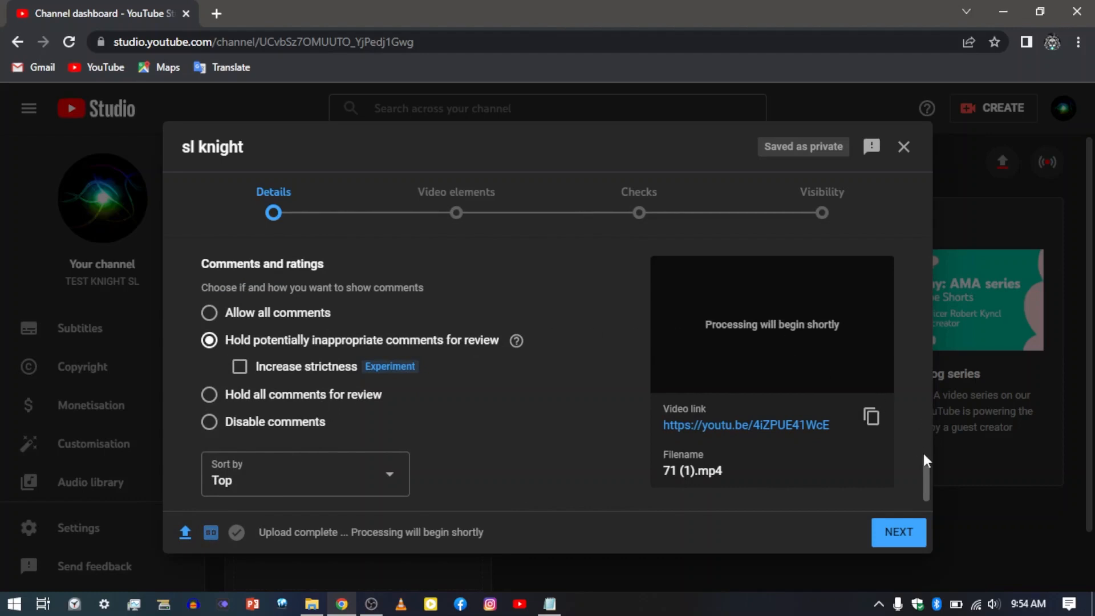
drag(930, 471, 931, 482)
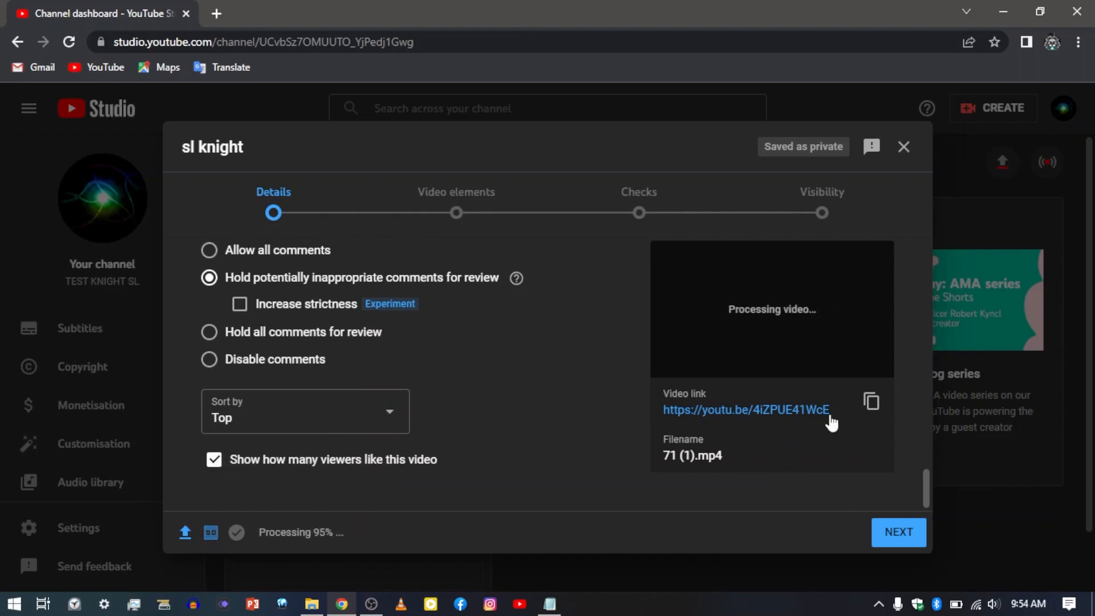
- Advance the upload to the Video elements stage and view its subtitles, end screen and cards options
drag(914, 475, 923, 249)
click(890, 532)
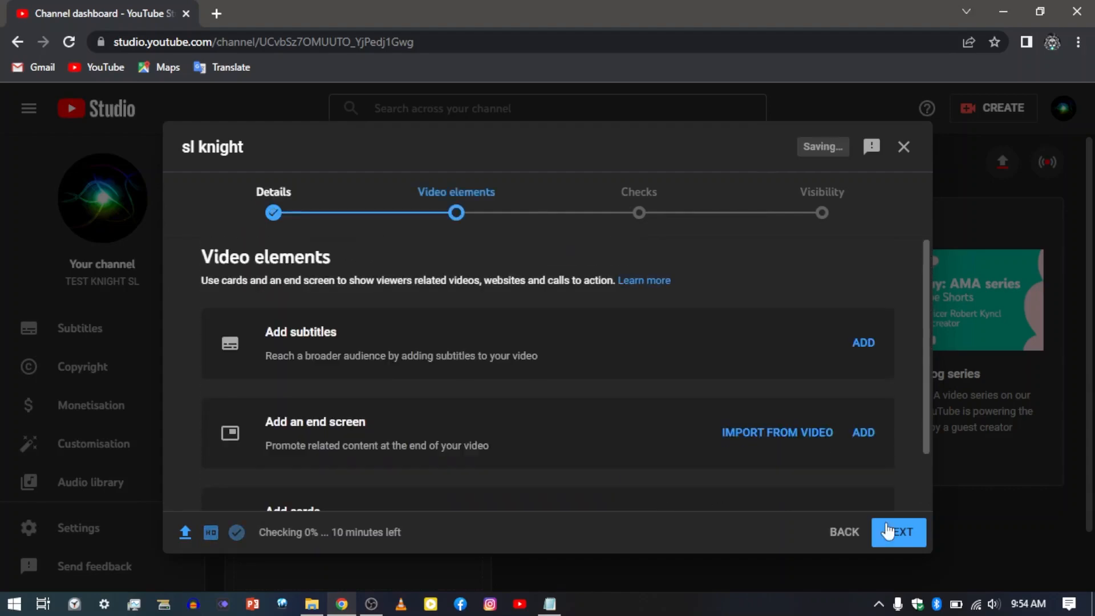
scroll(456, 408, down, 1)
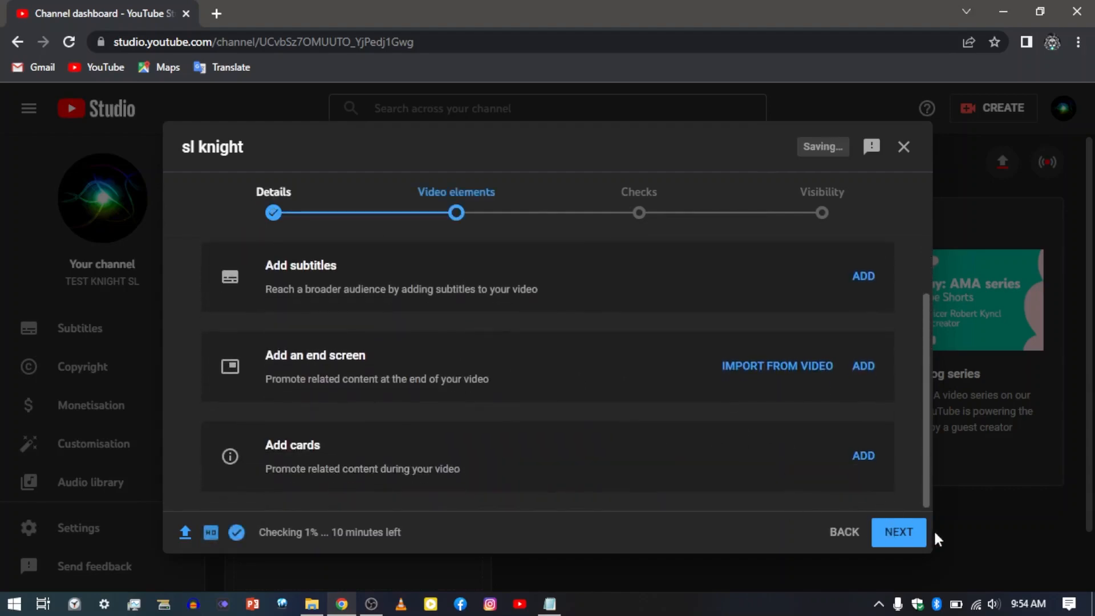
- Advance the upload through the Checks stage to Visibility and save the video as Private
click(892, 533)
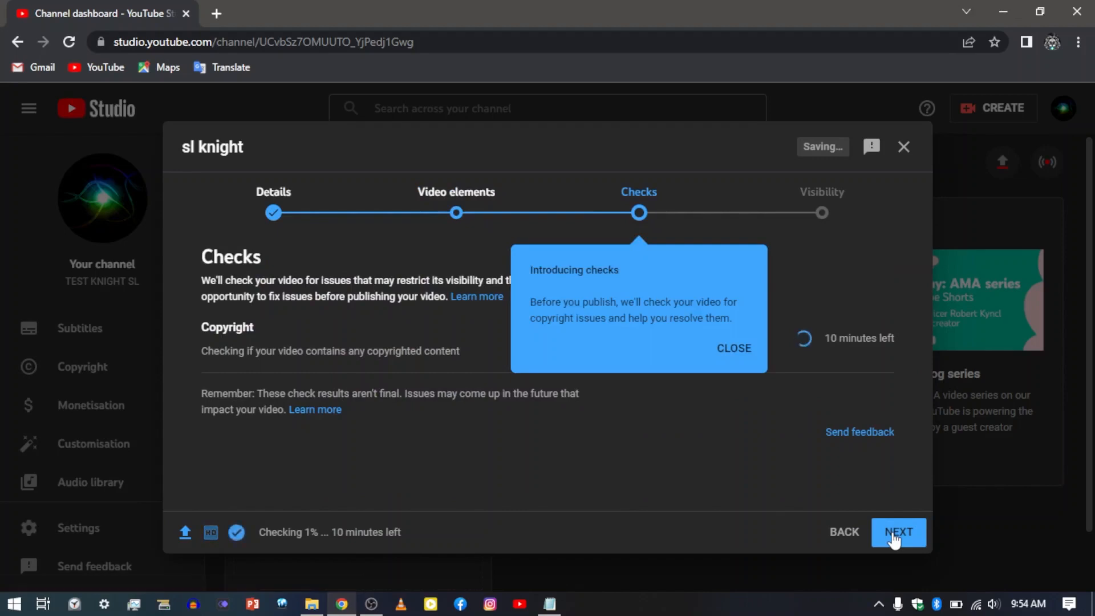
click(894, 536)
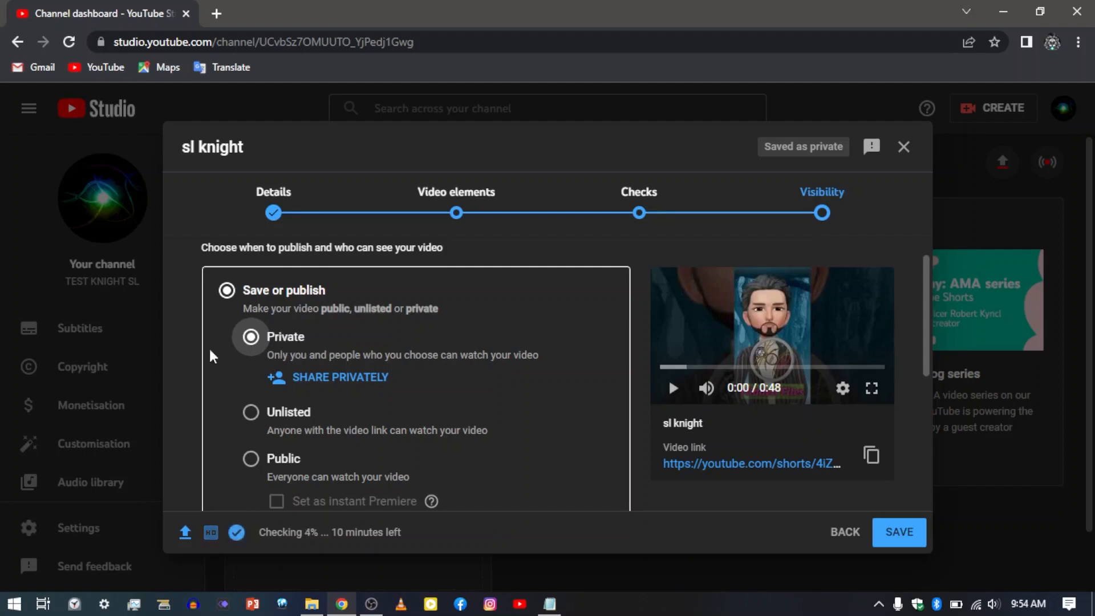
scroll(293, 349, up, 1)
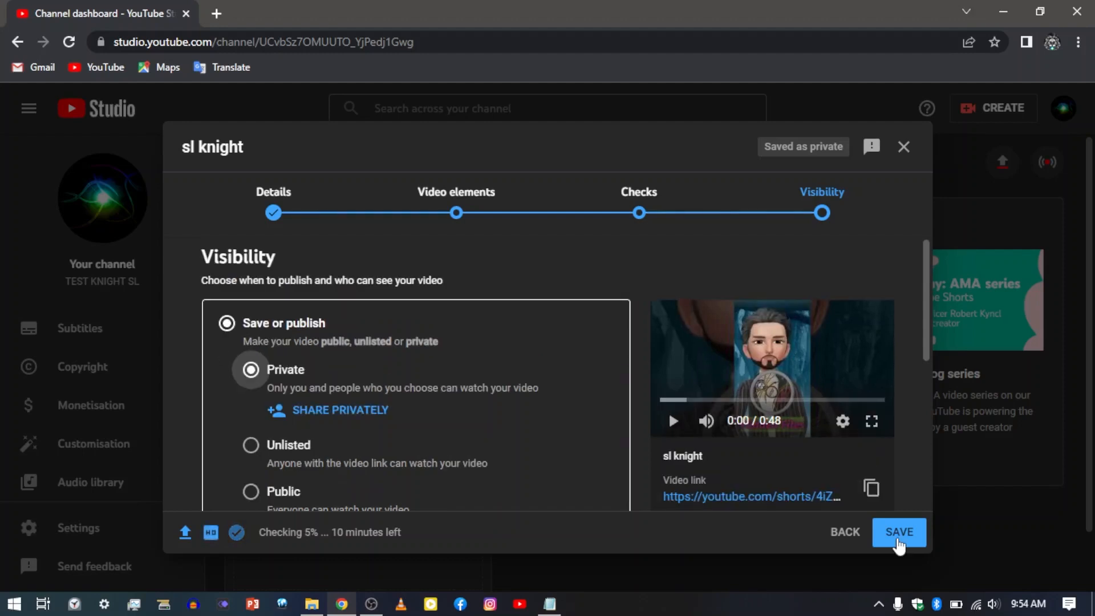
click(898, 539)
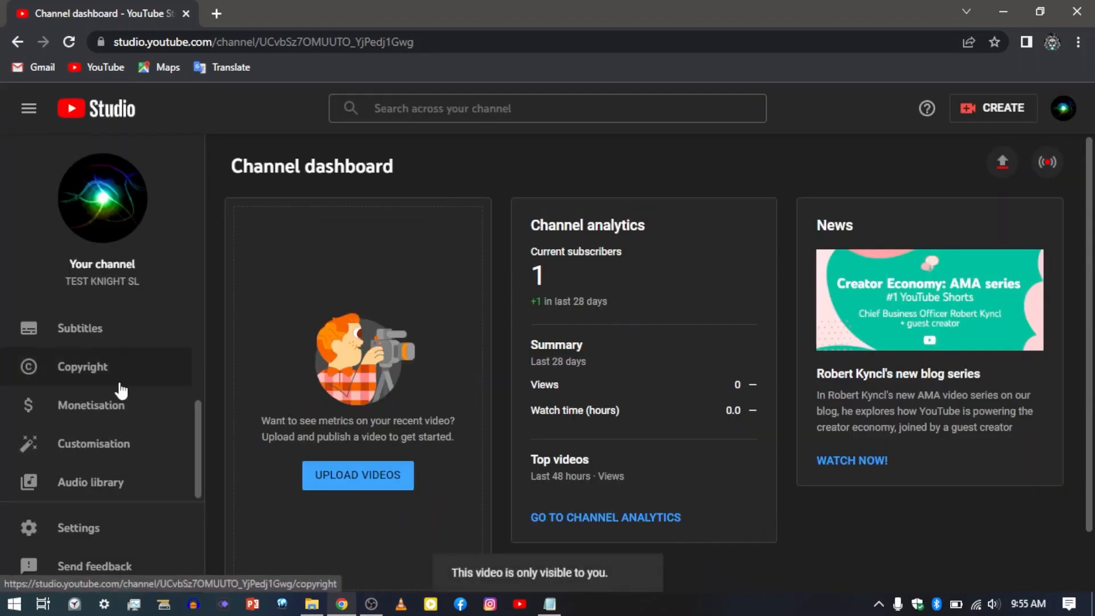
- Open the channel's Content page and view the uploaded video in the Videos list
scroll(109, 391, up, 3)
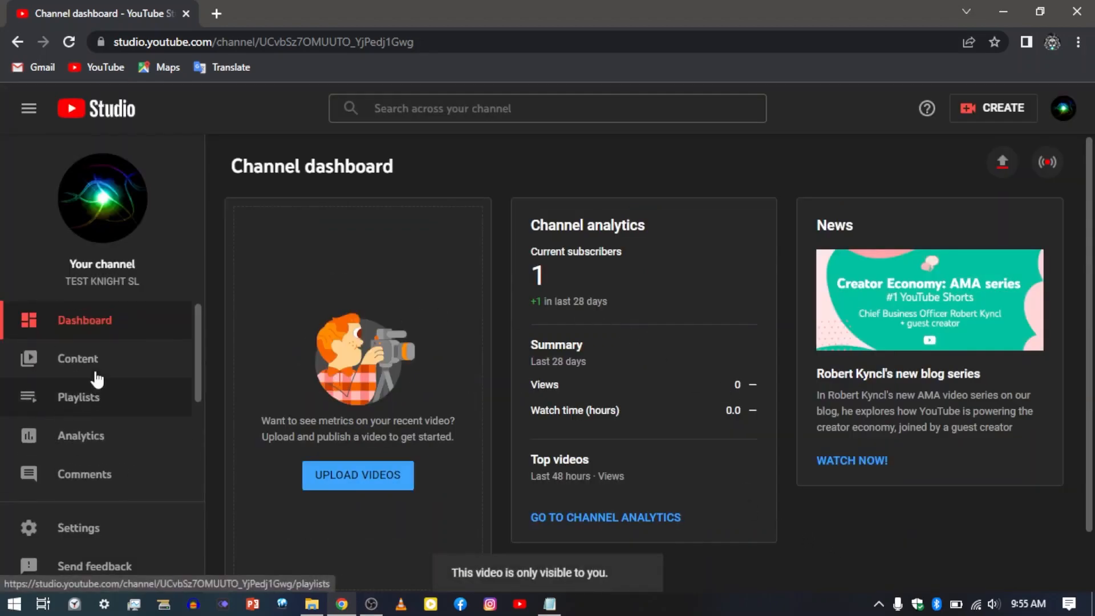
click(95, 372)
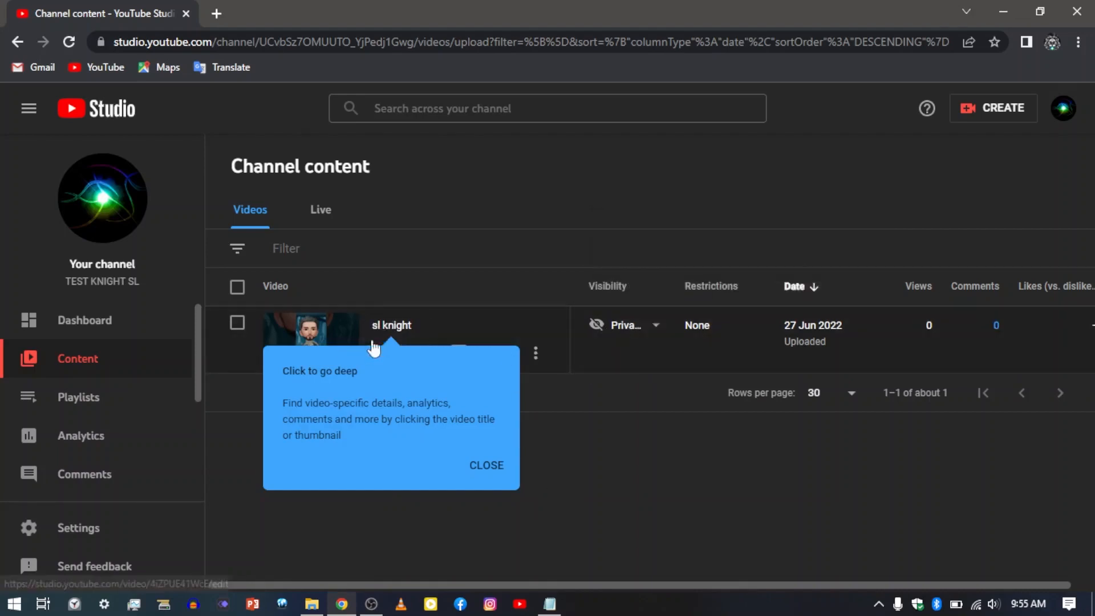
click(388, 271)
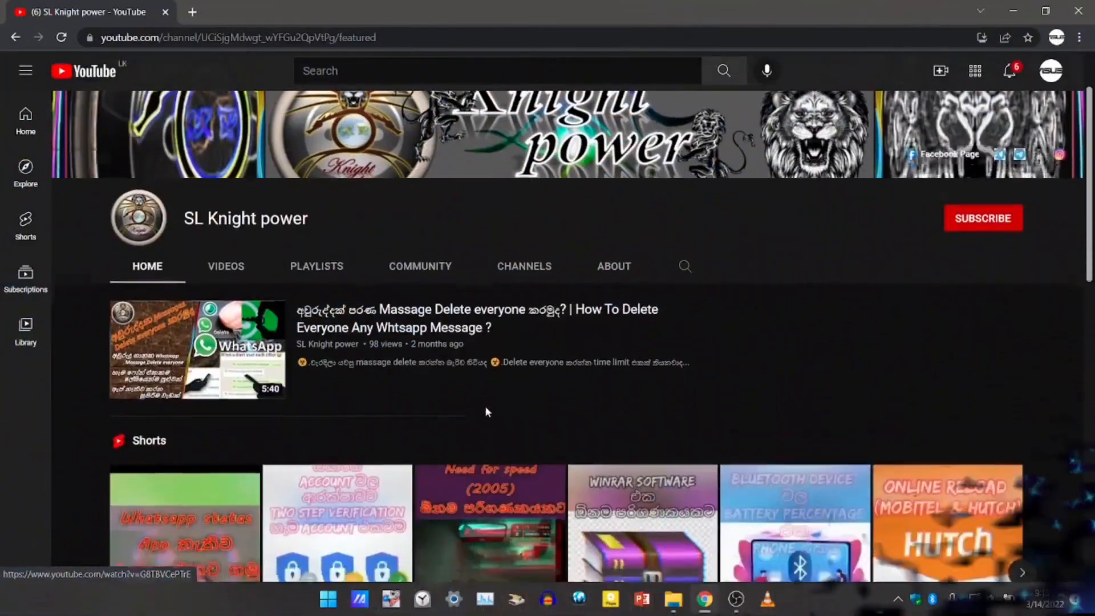
- On YouTube, look through the SL Knight power channel's home page, subscribe to it and set its notifications to All
scroll(486, 408, down, 5)
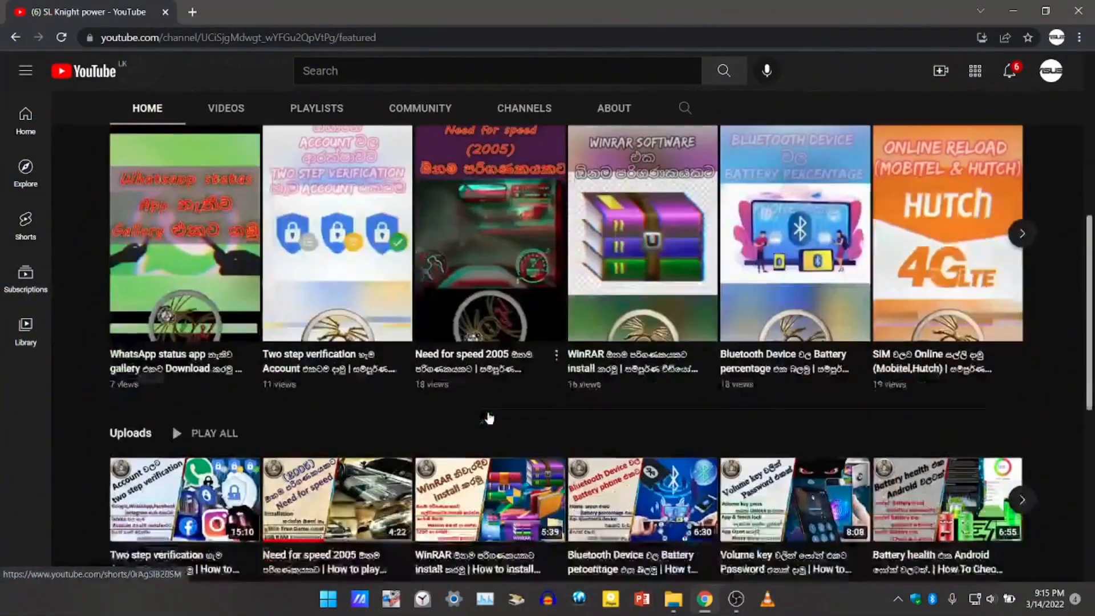
scroll(488, 417, down, 10)
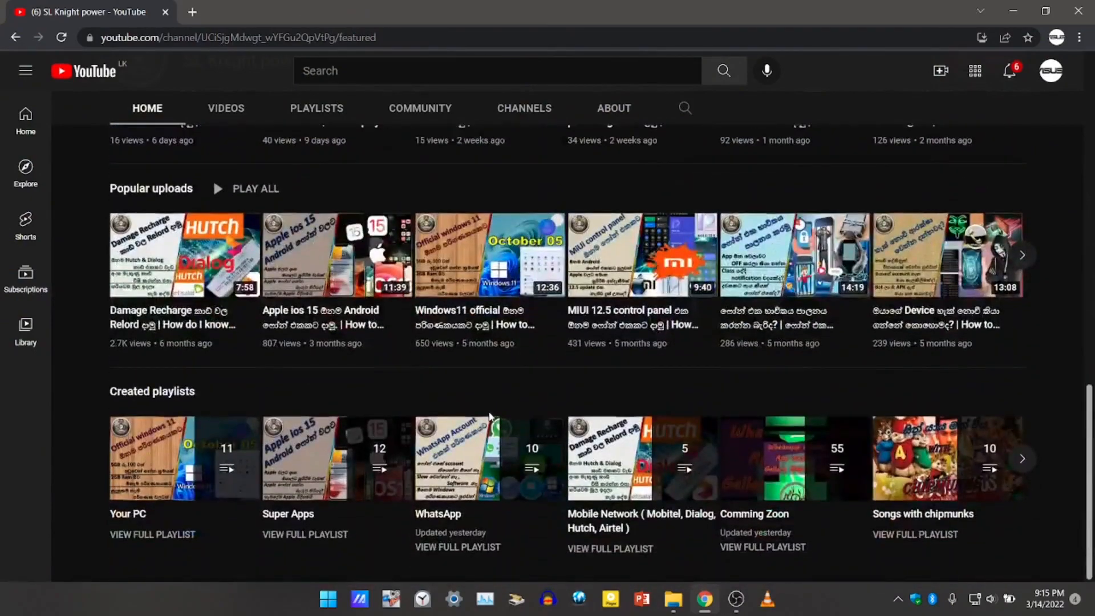
scroll(490, 416, up, 15)
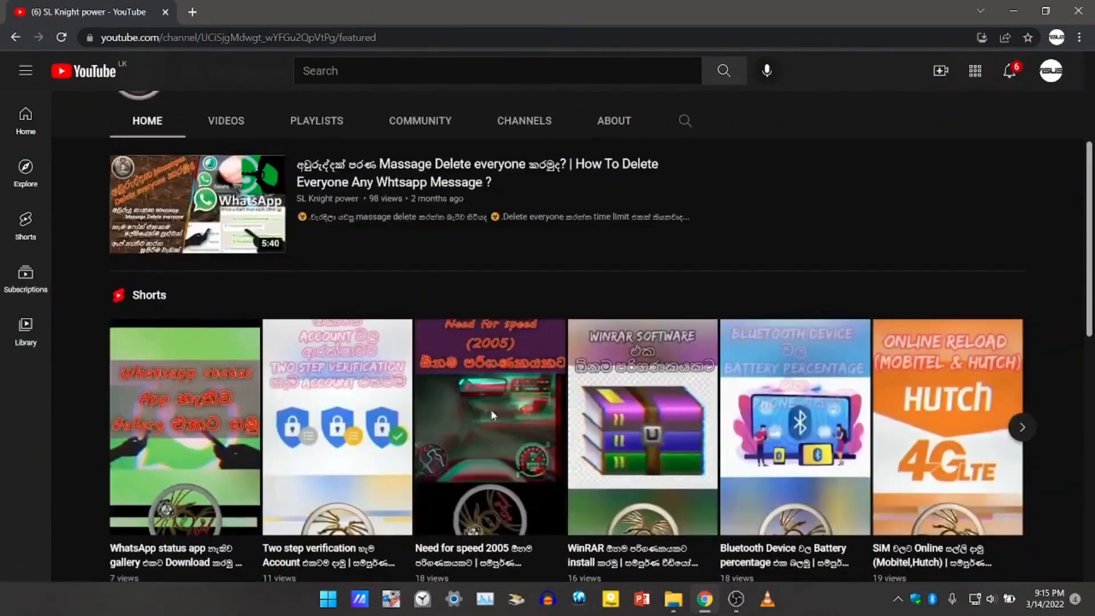
scroll(493, 416, up, 1)
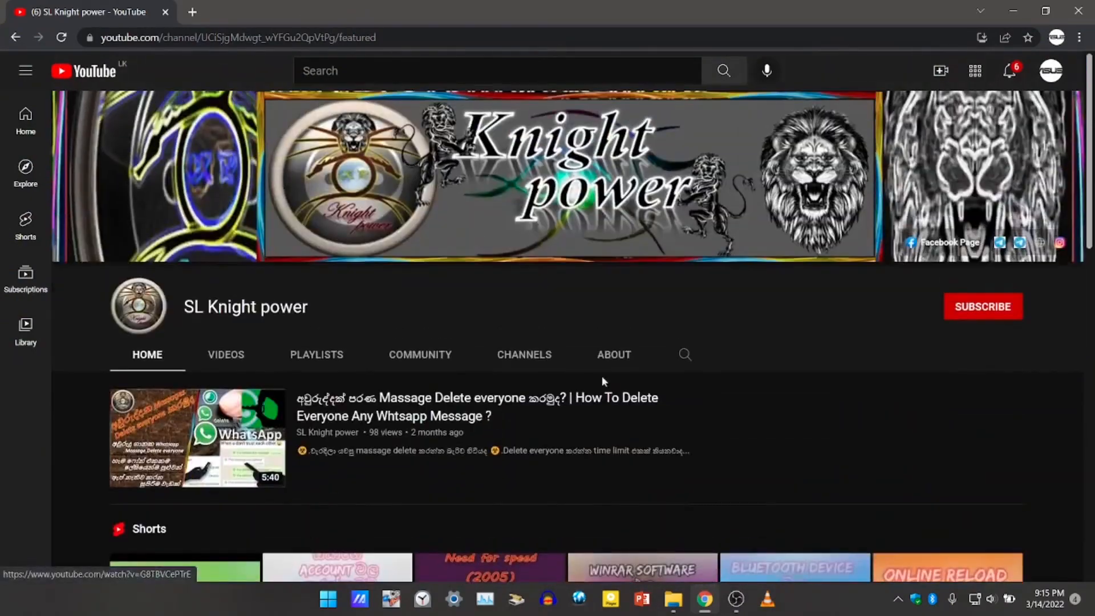
click(969, 310)
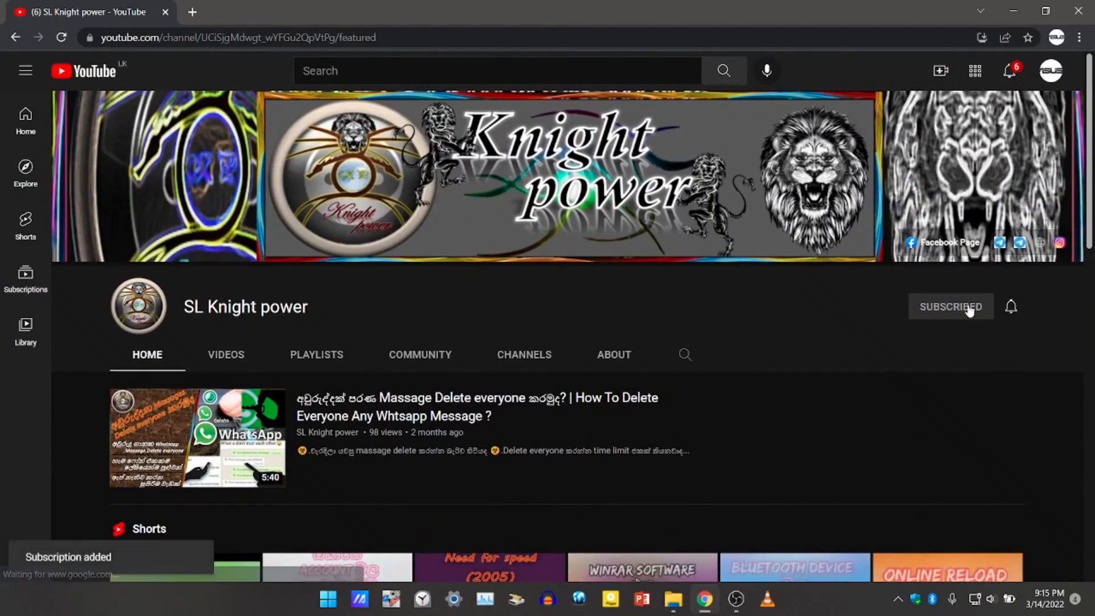
click(1010, 308)
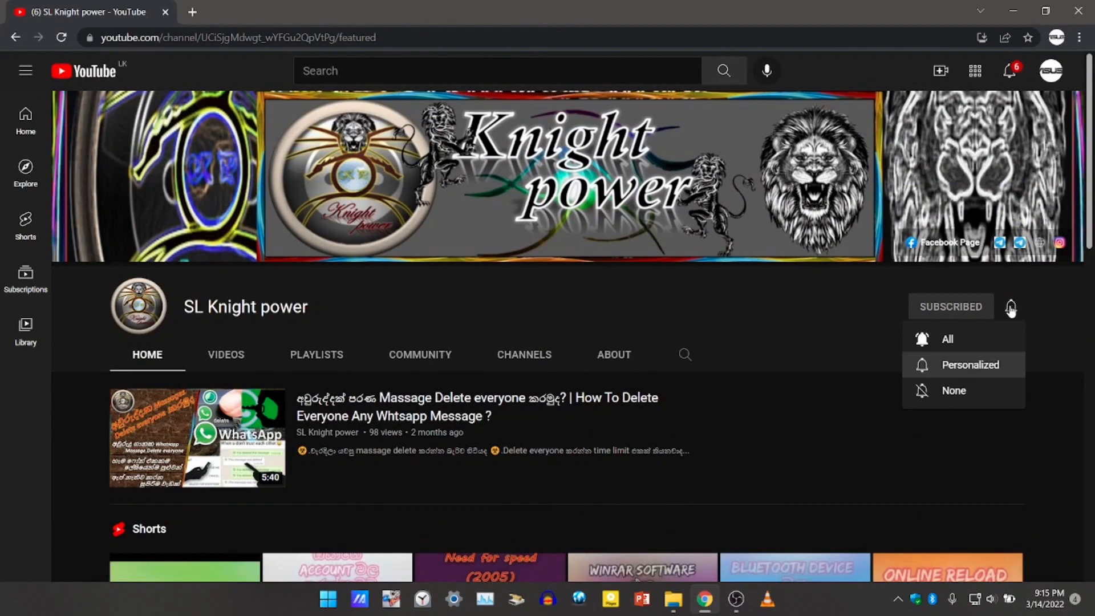
click(970, 341)
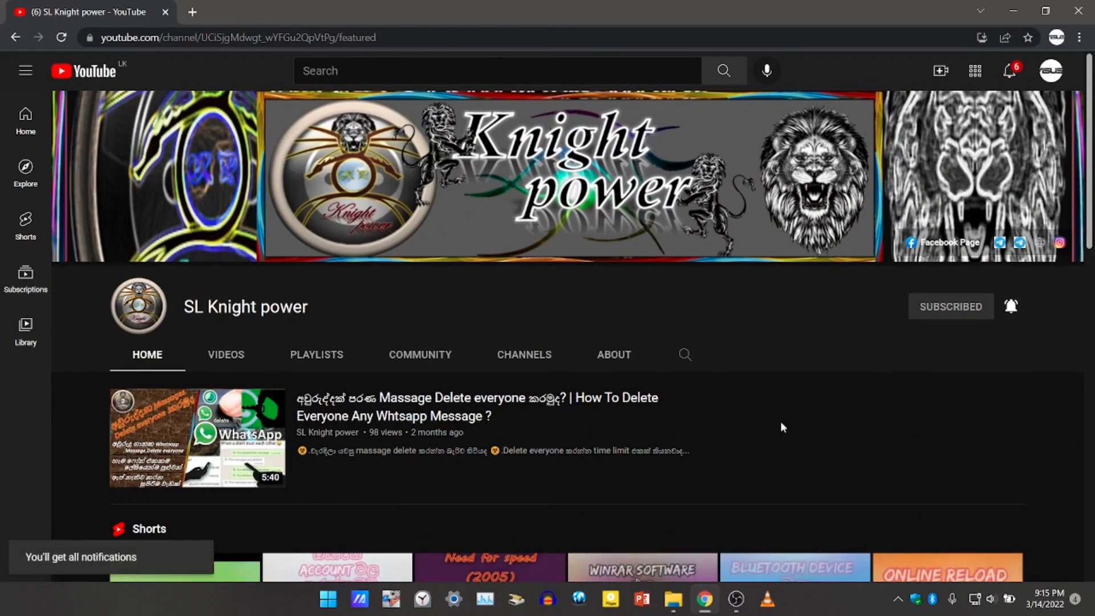
- Open the SL Knight power channel's About page and read through its description
click(621, 357)
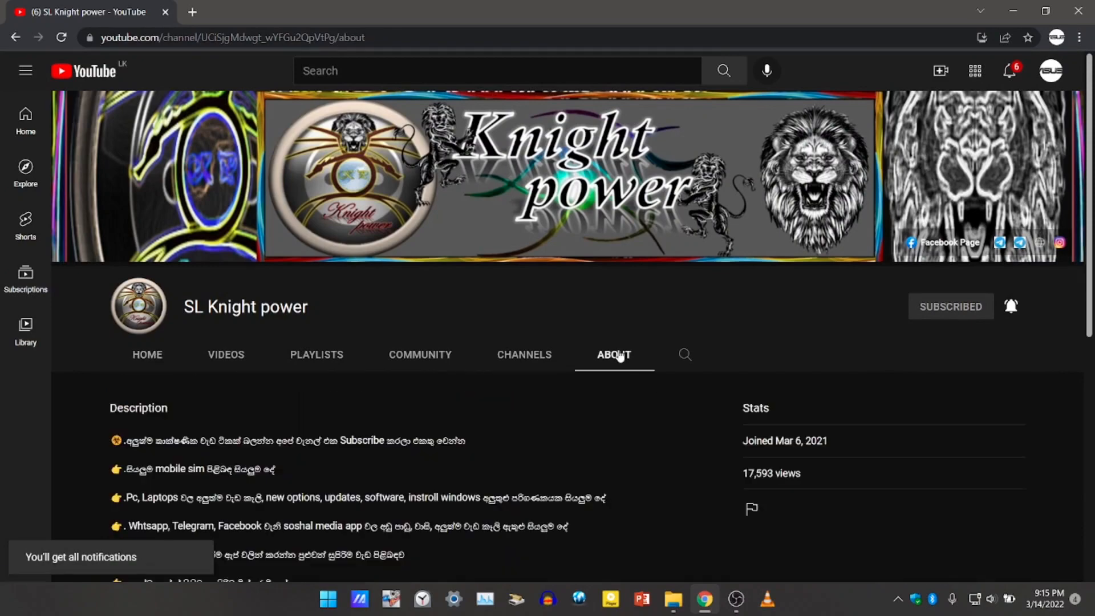
scroll(599, 374, down, 4)
scroll(596, 380, down, 4)
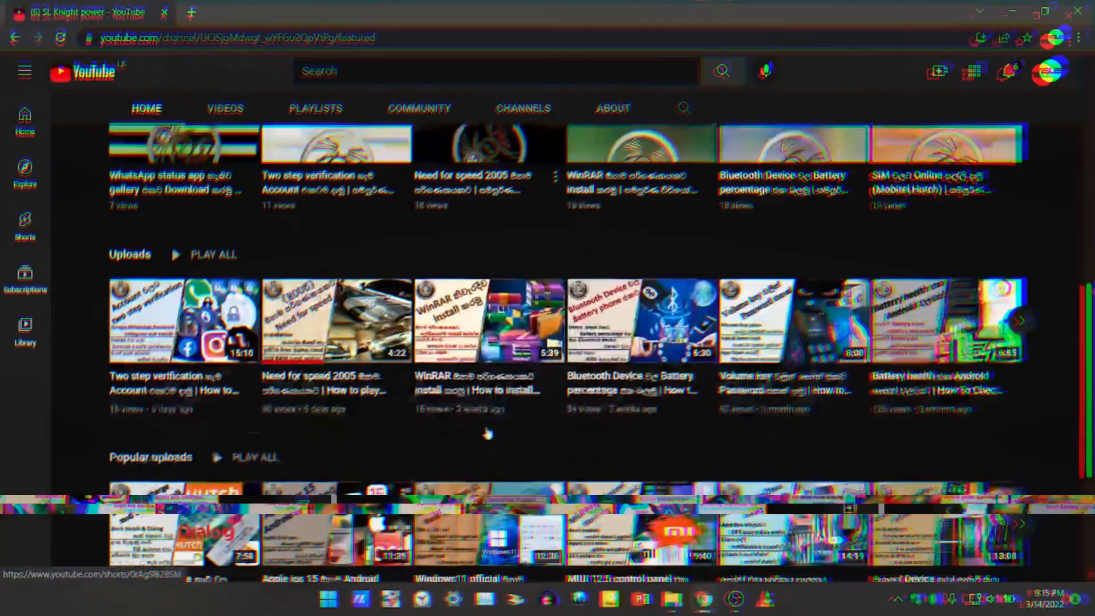
scroll(486, 430, down, 5)
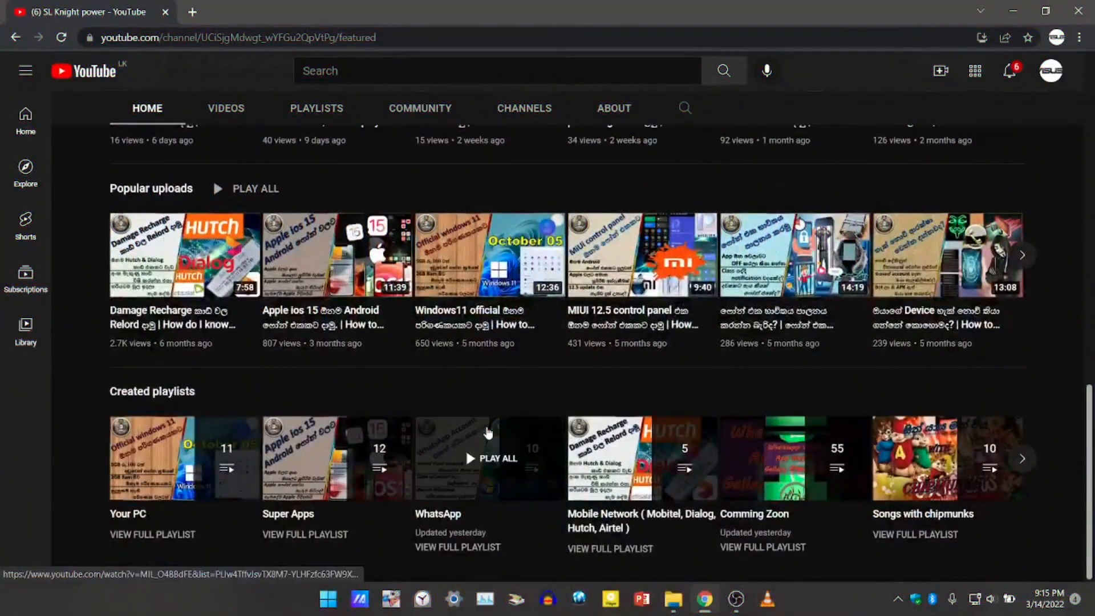
scroll(488, 433, up, 10)
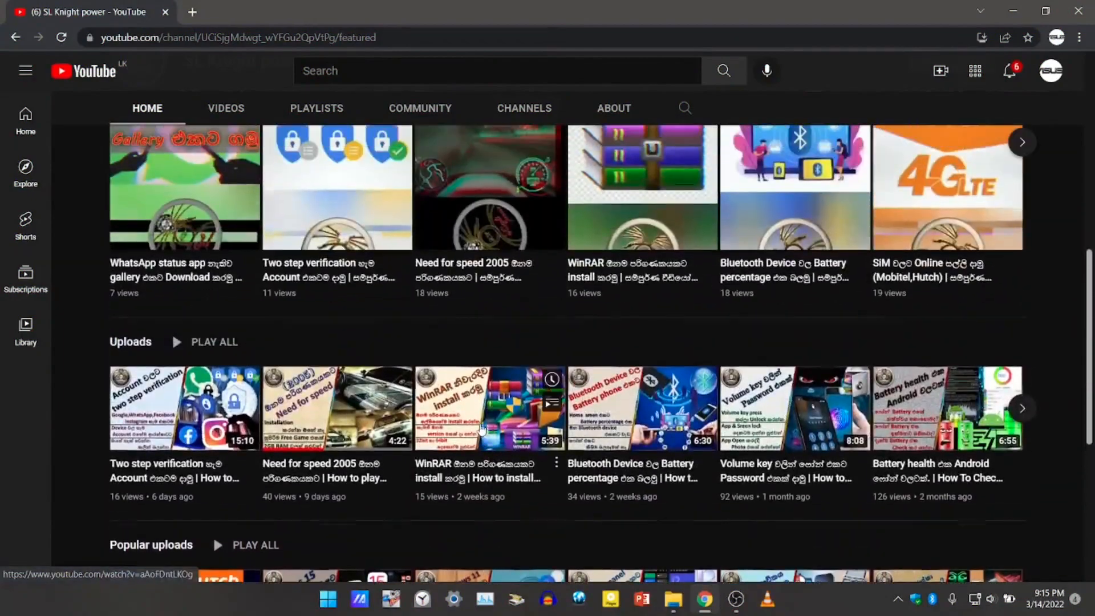